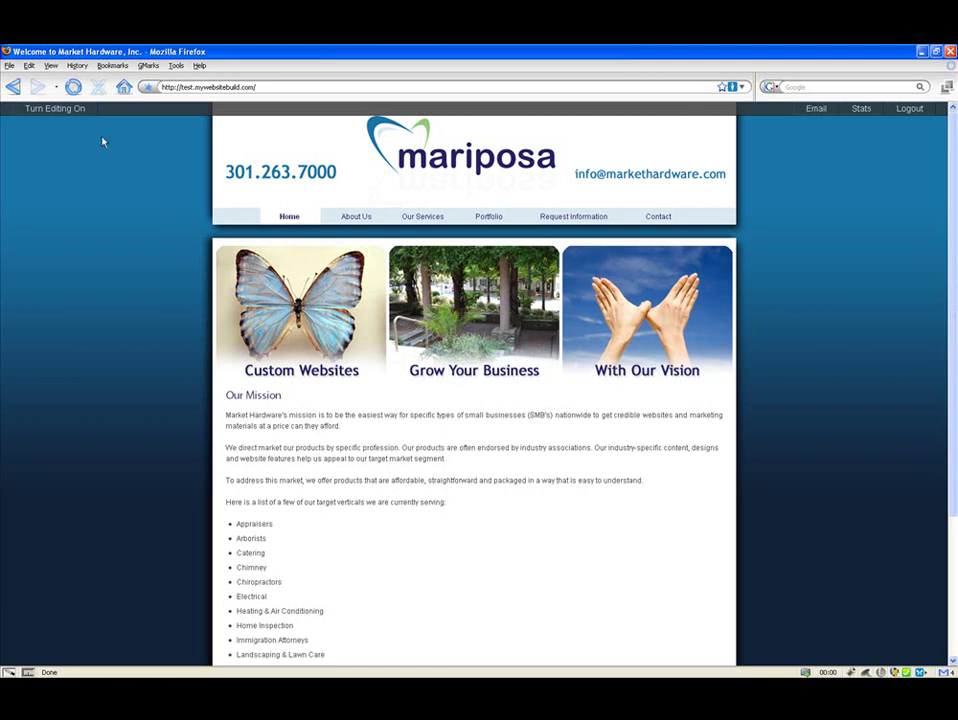
Turn on editing mode and scroll down to the bottom of the Our Mission block
left_click(55, 108)
scroll(485, 416, "down", 2)
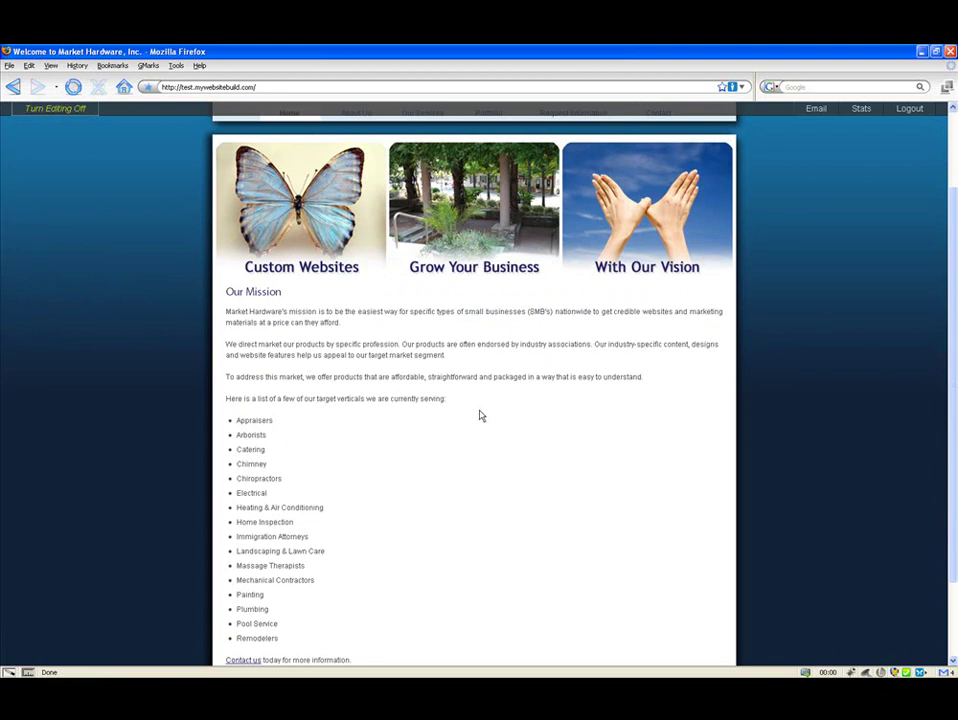
scroll(480, 415, "down", 2)
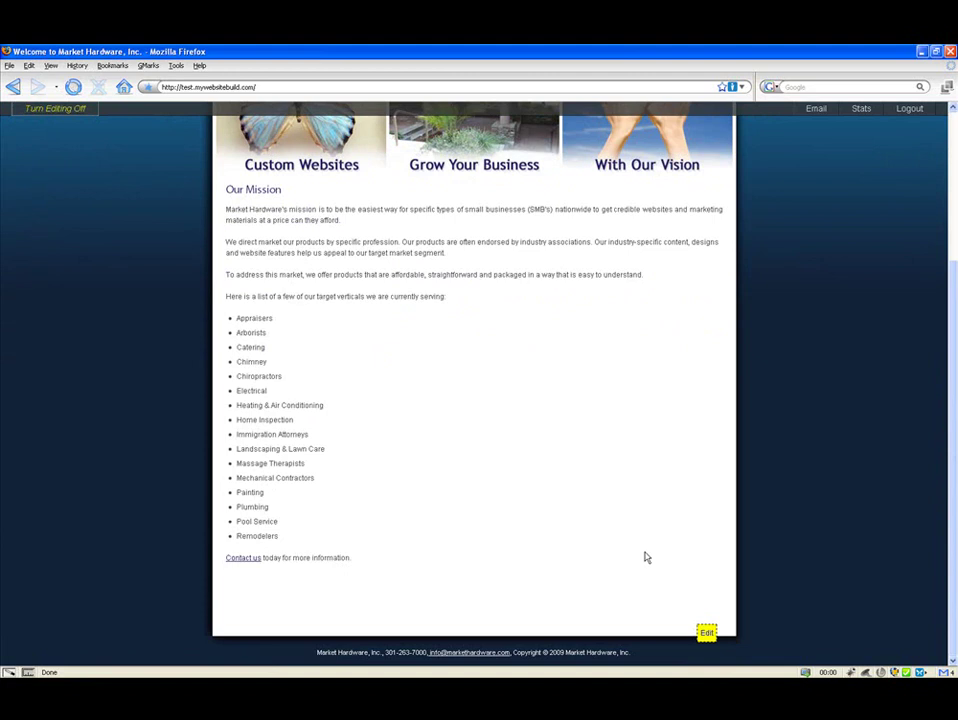
In the Our Mission editor, add the paragraph 'The new text.' after the first paragraph
left_click(706, 632)
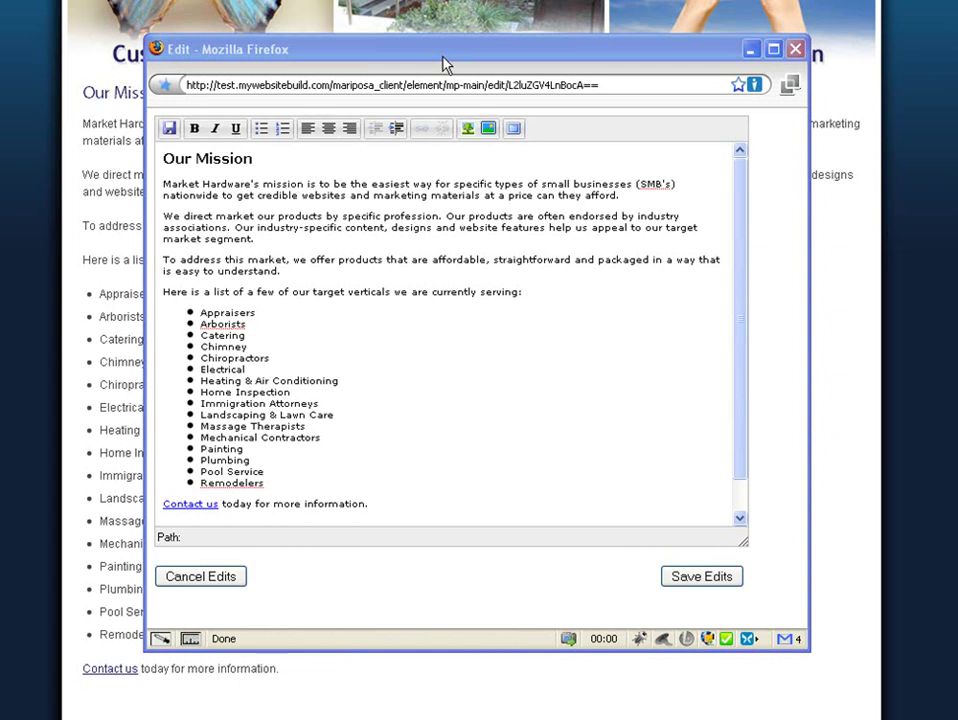
left_click(626, 180)
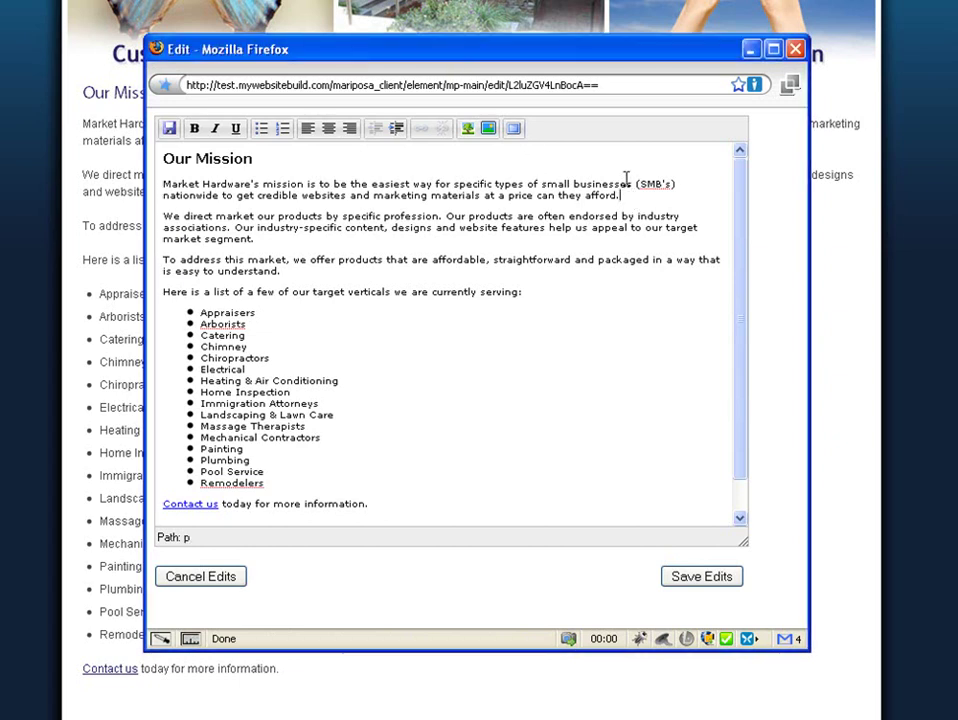
key("Return")
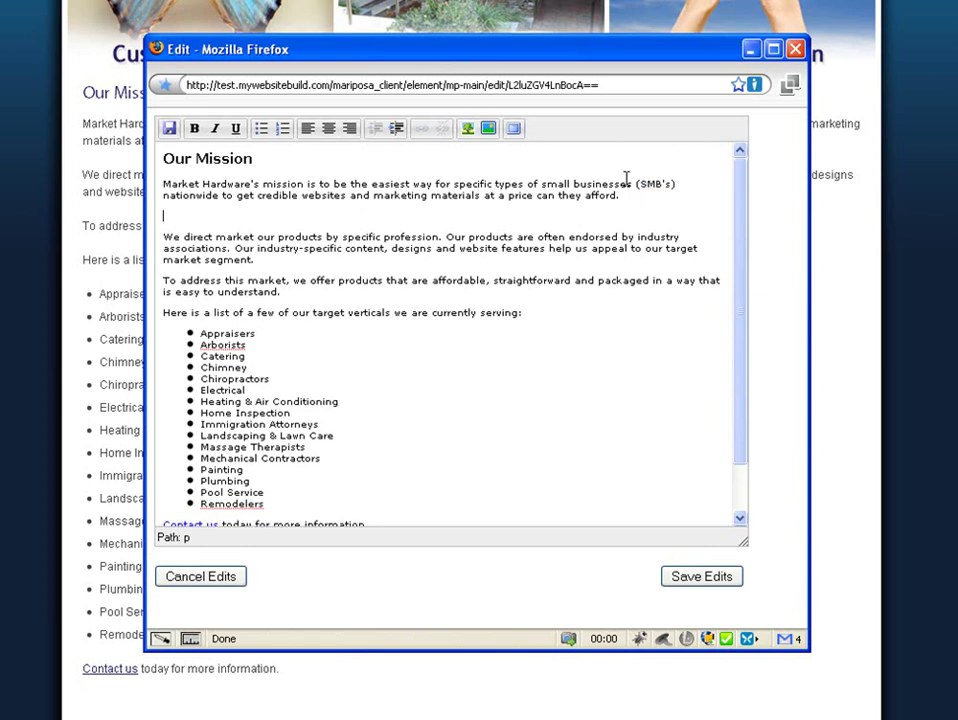
type("The new text.")
left_click_drag(443, 237, 326, 238)
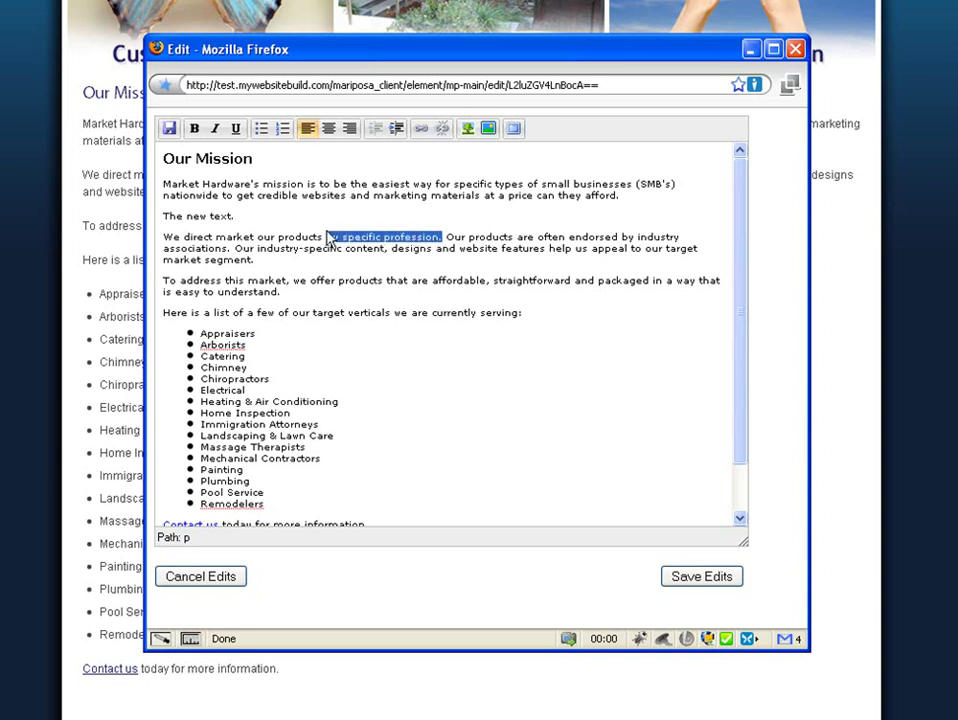
key("Delete")
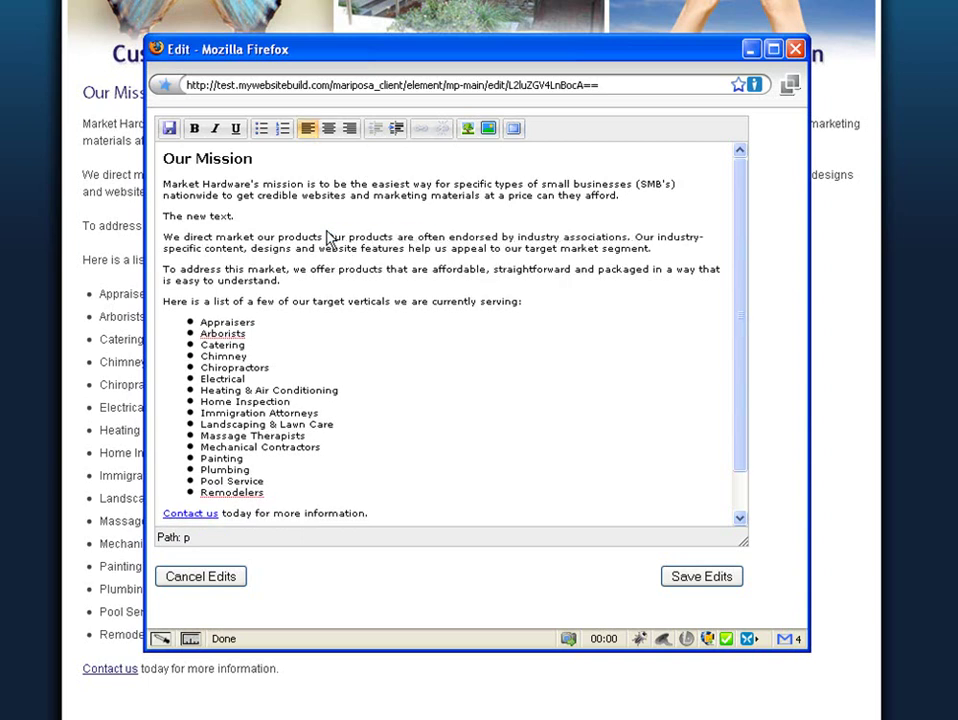
type(". O")
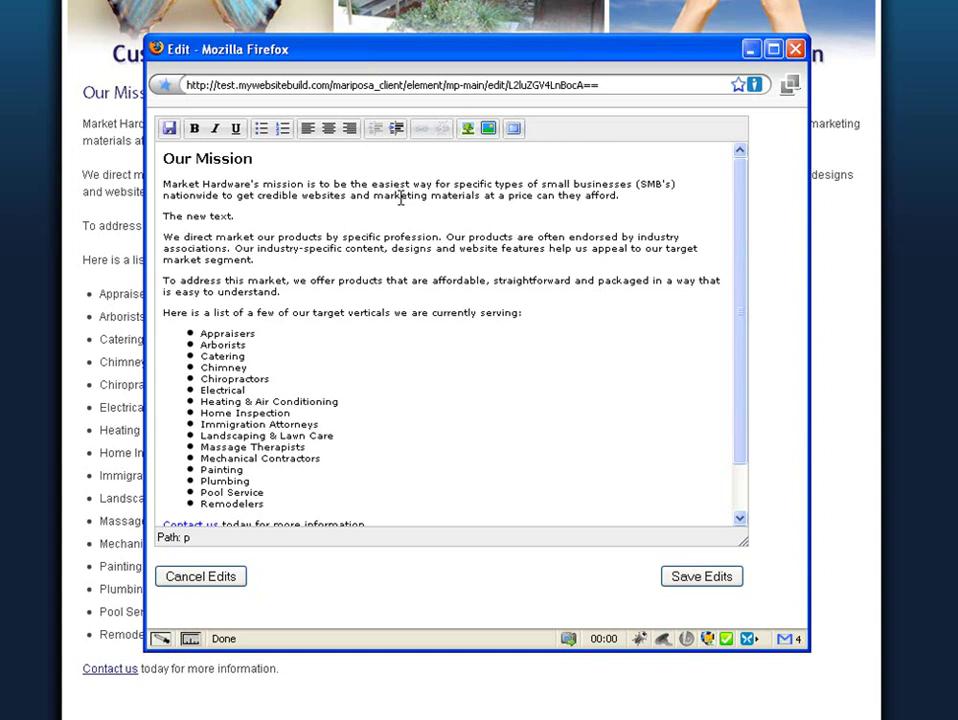
key("ctrl+z")
key("ctrl+y")
Format the line 'The new text.' as bold, italic and underlined
triple_click(183, 215)
left_click(196, 130)
left_click(214, 132)
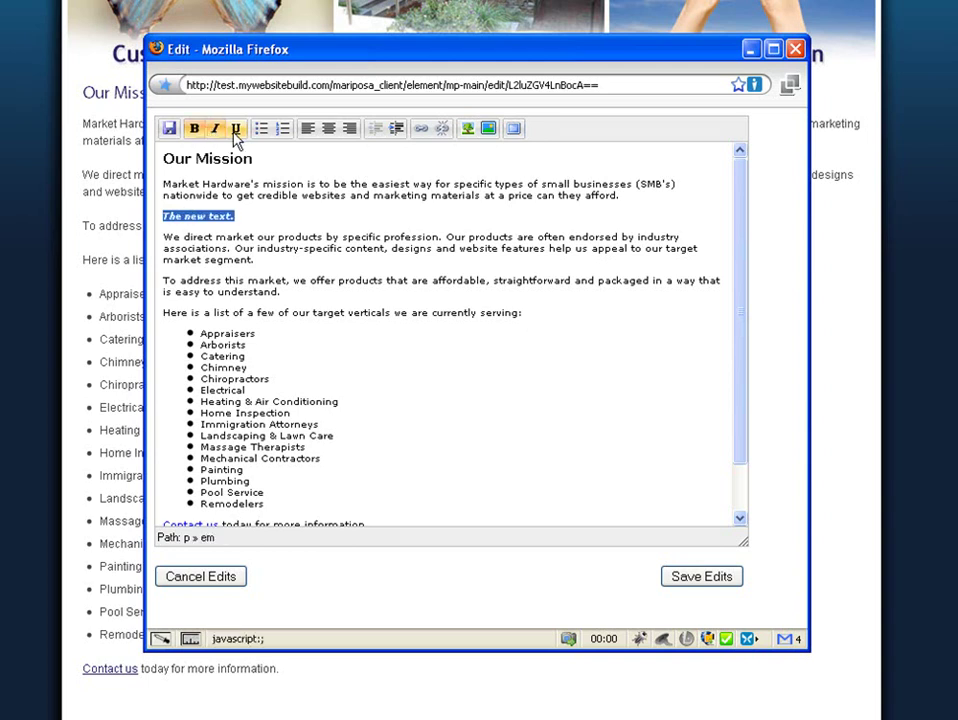
left_click(237, 134)
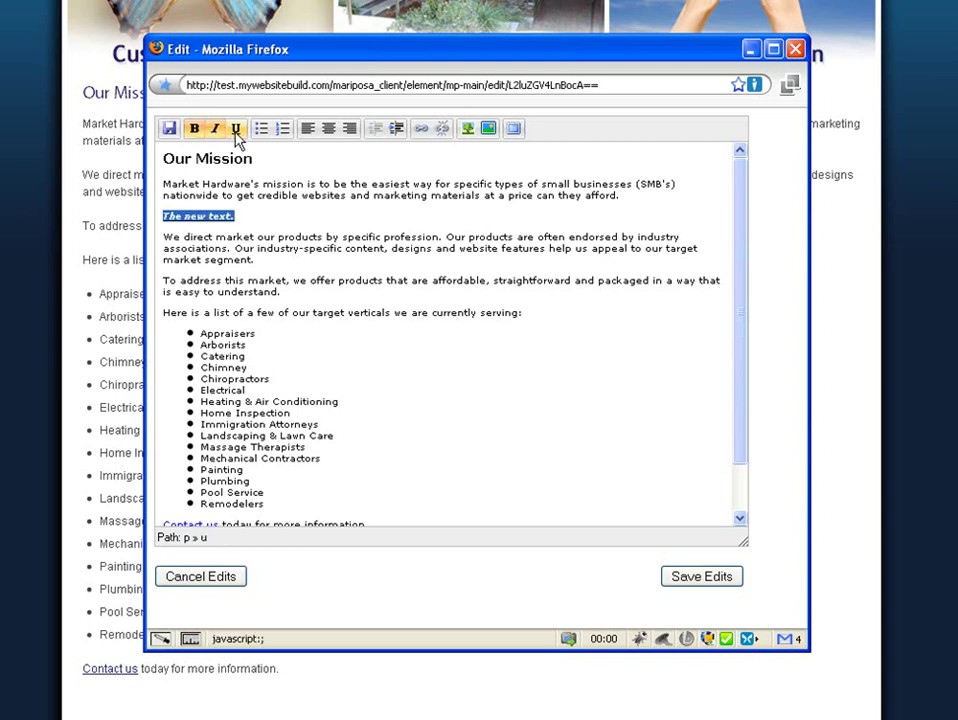
left_click(242, 223)
left_click_drag(242, 223, 165, 219)
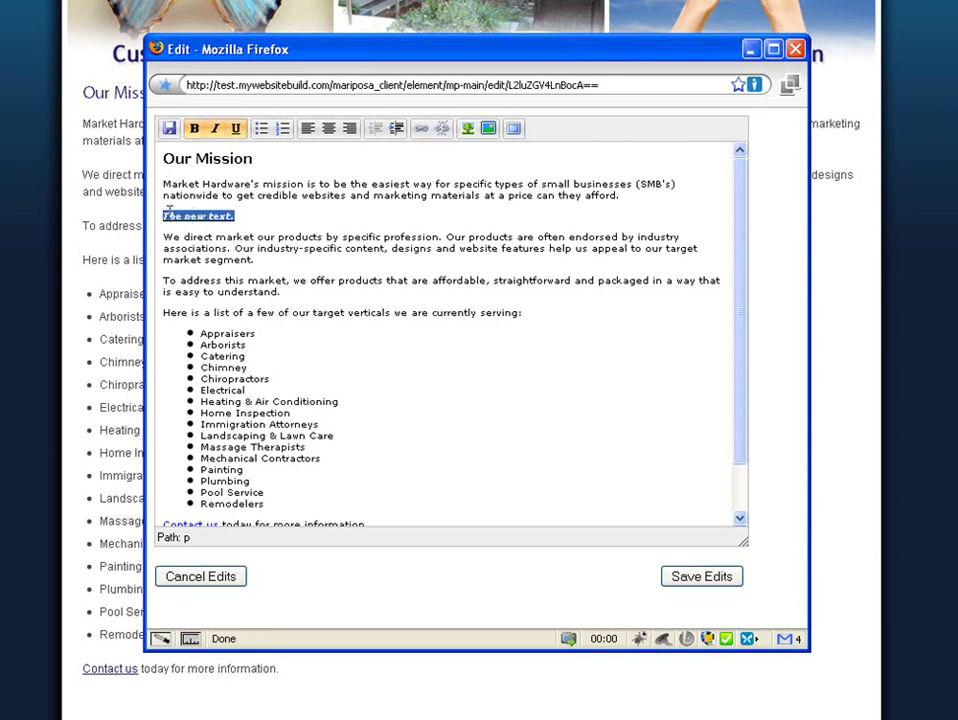
left_click(246, 185)
left_click(268, 263)
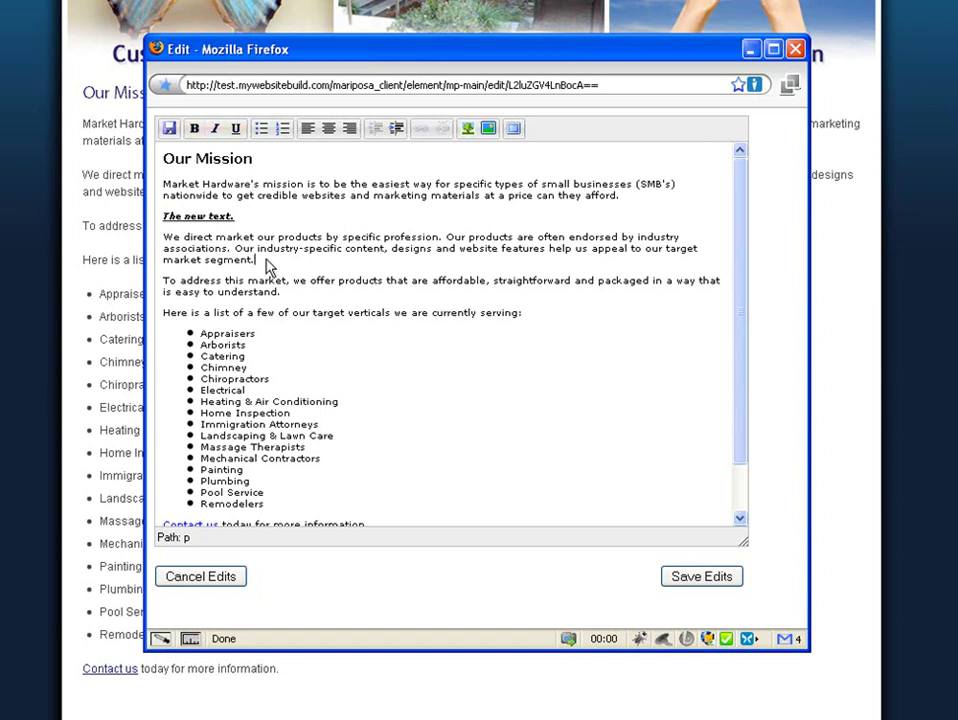
Type three lines after 'market segment.': 'Enter text 1', 'text 2' and 'text 3'
key("Return")
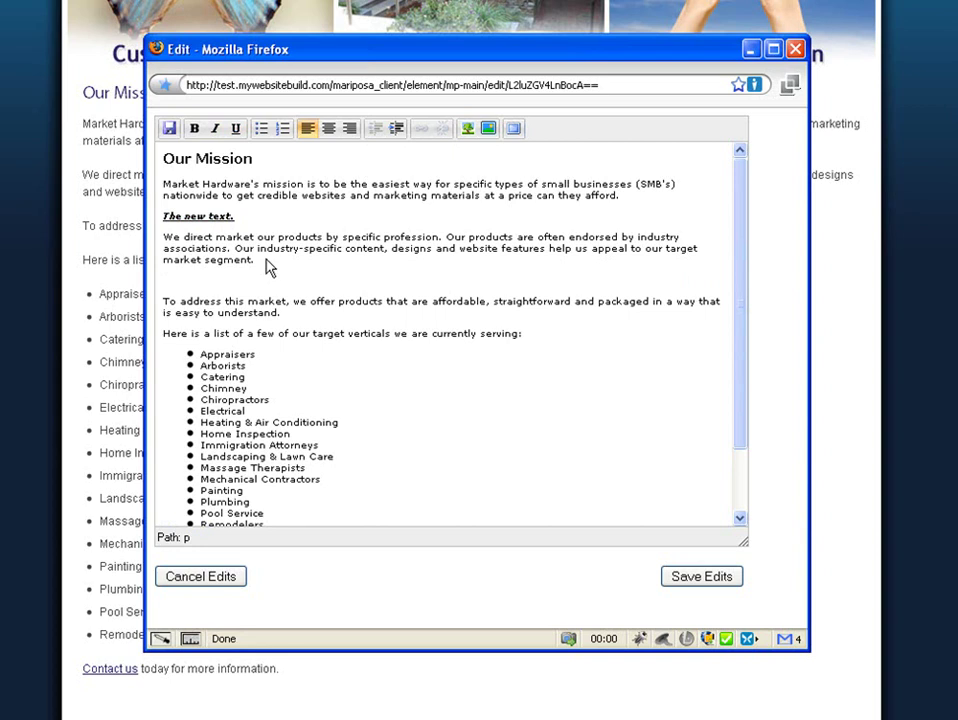
type("Enter text 1")
key("Return")
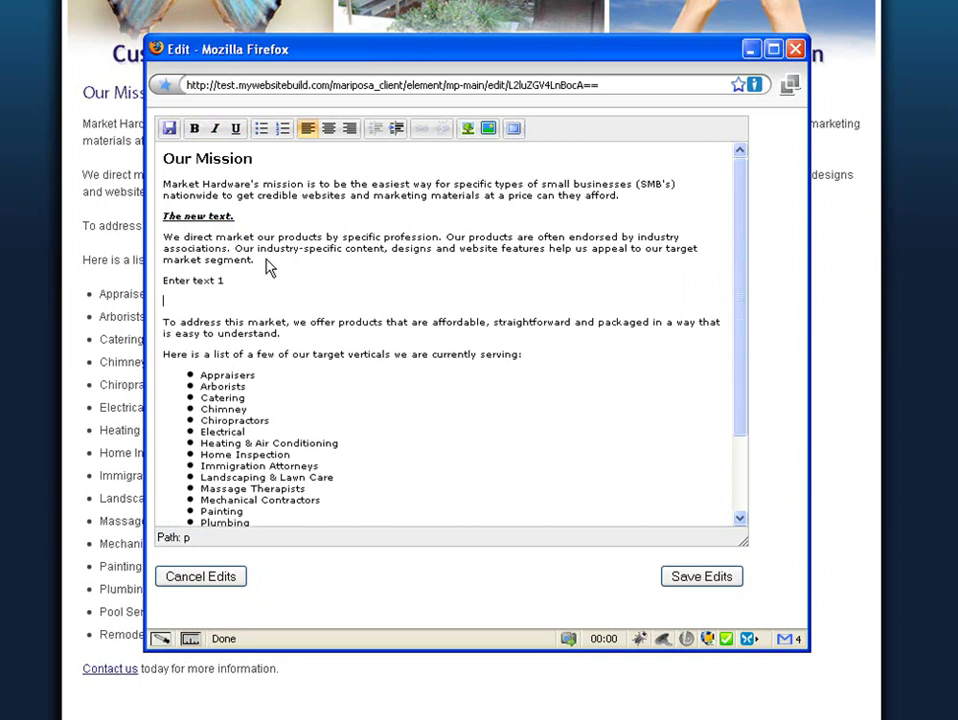
type("text 2")
key("Return")
type("text 3")
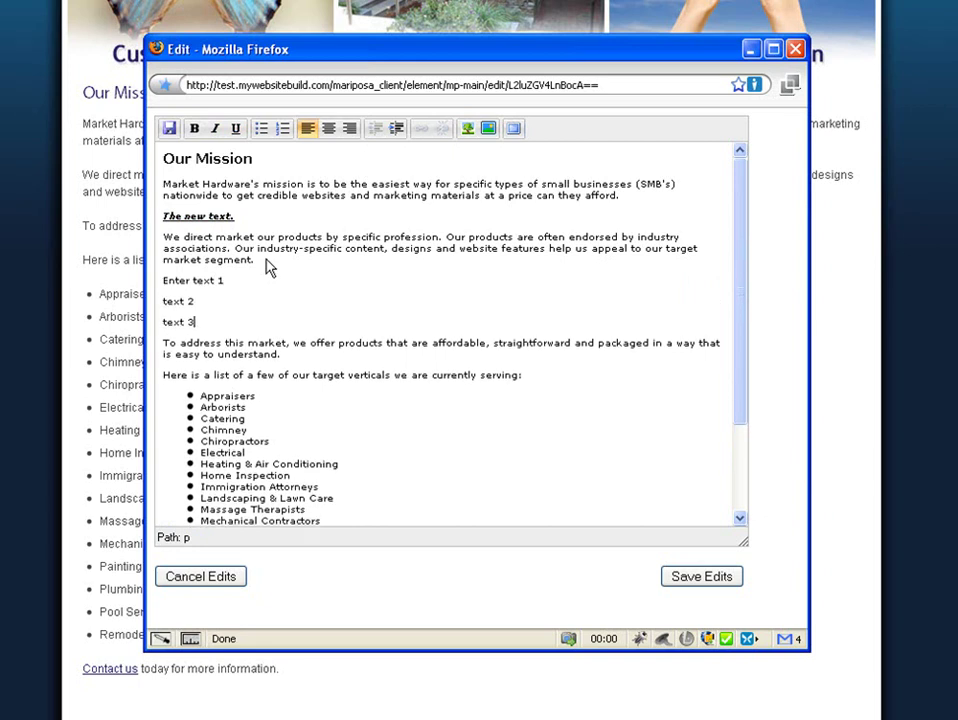
Turn the three lines into a bulleted list at normal indentation
left_click_drag(222, 325, 160, 280)
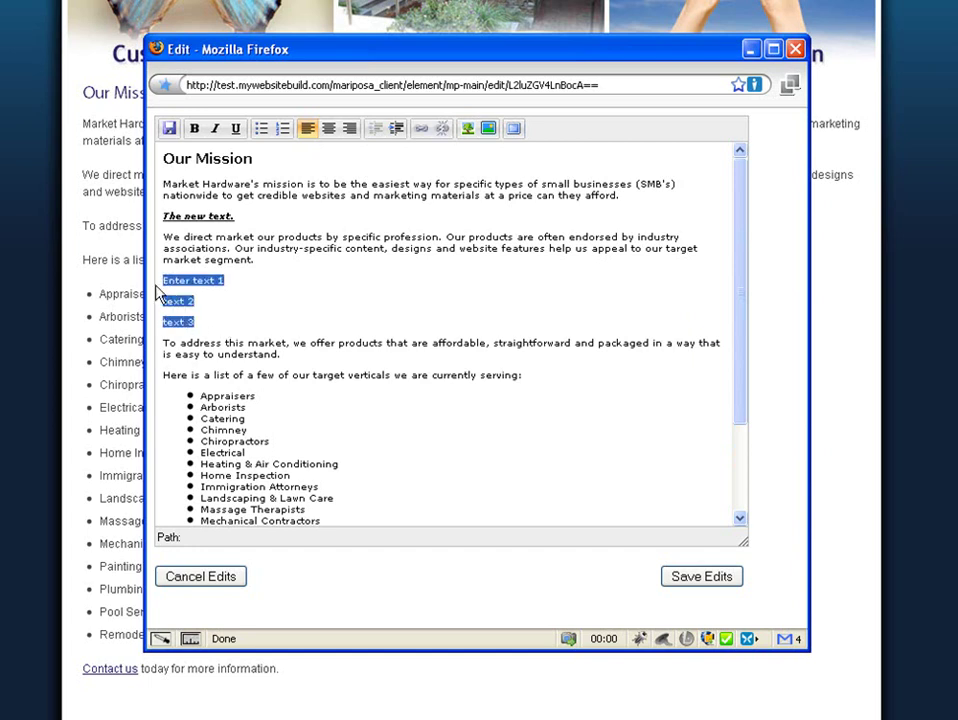
left_click(261, 130)
left_click(283, 130)
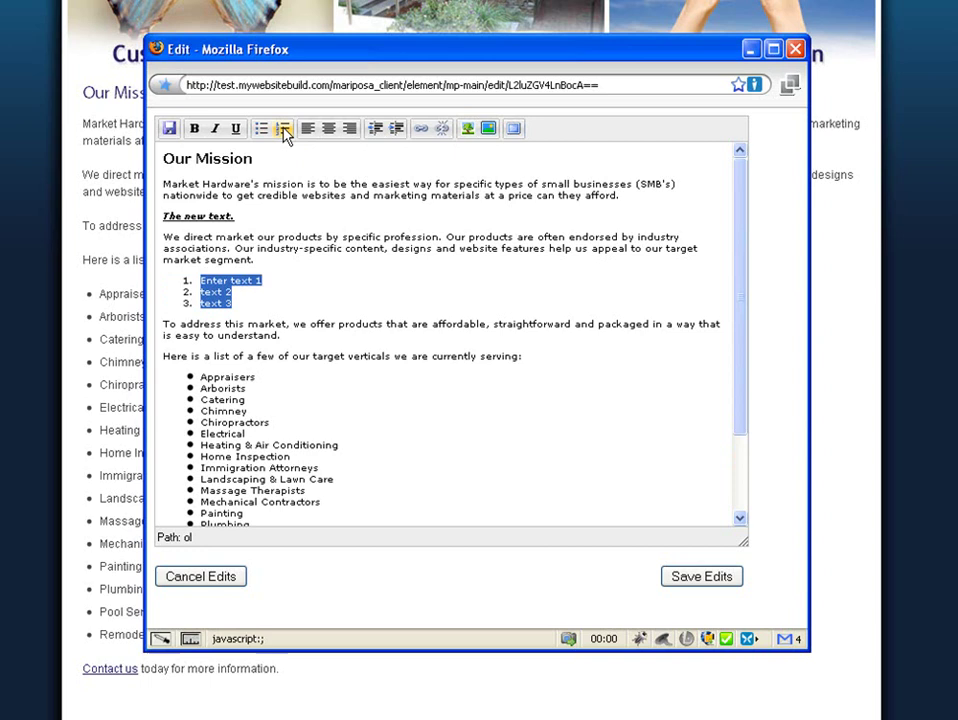
left_click(261, 130)
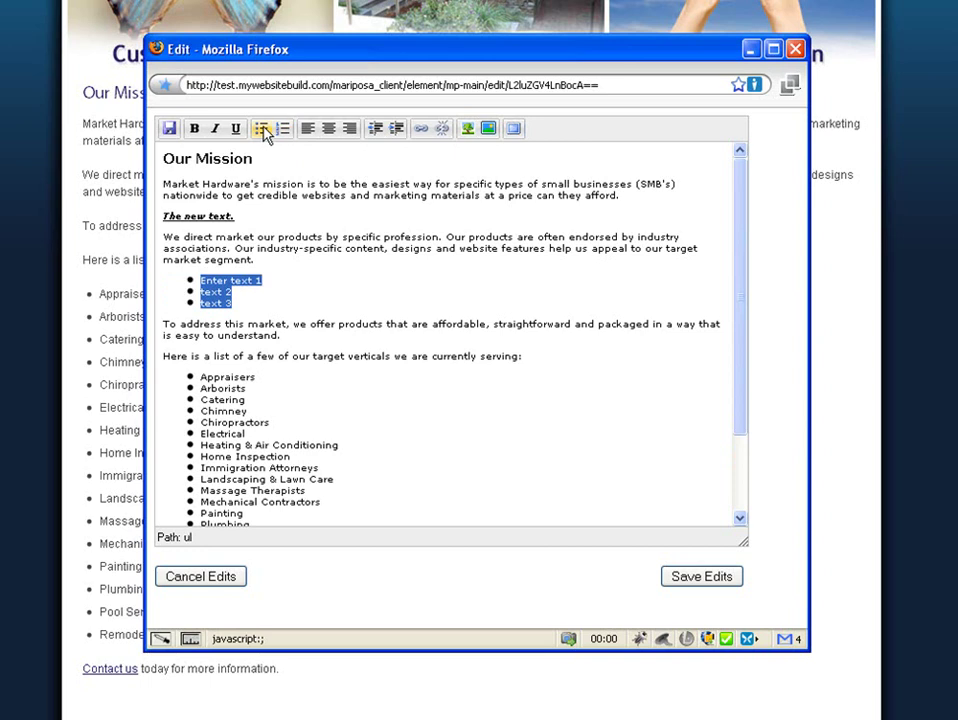
left_click(397, 132)
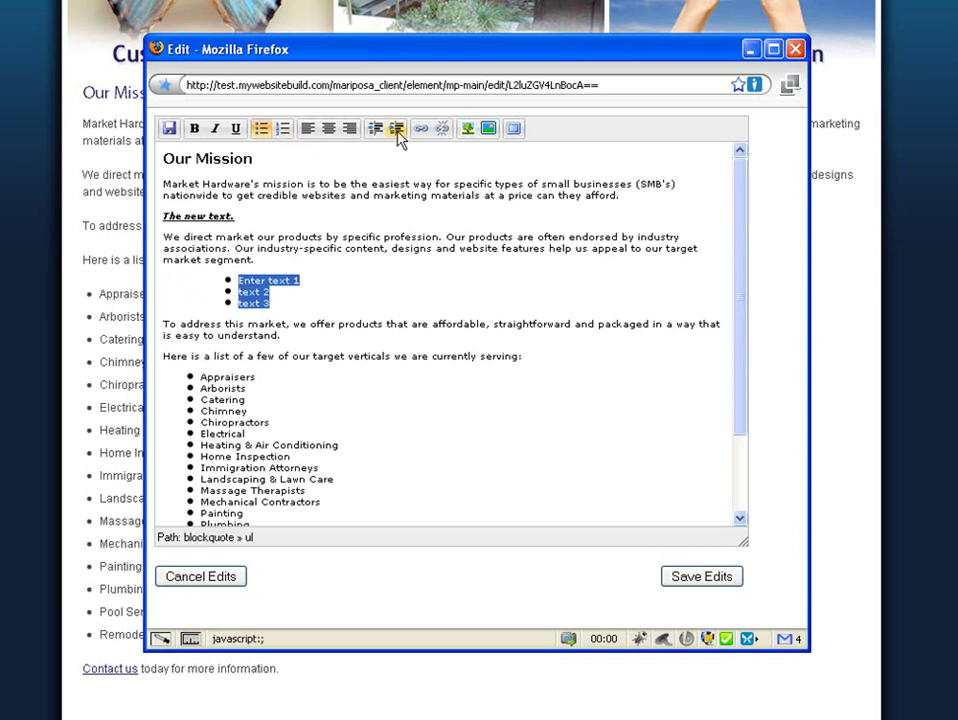
left_click(397, 132)
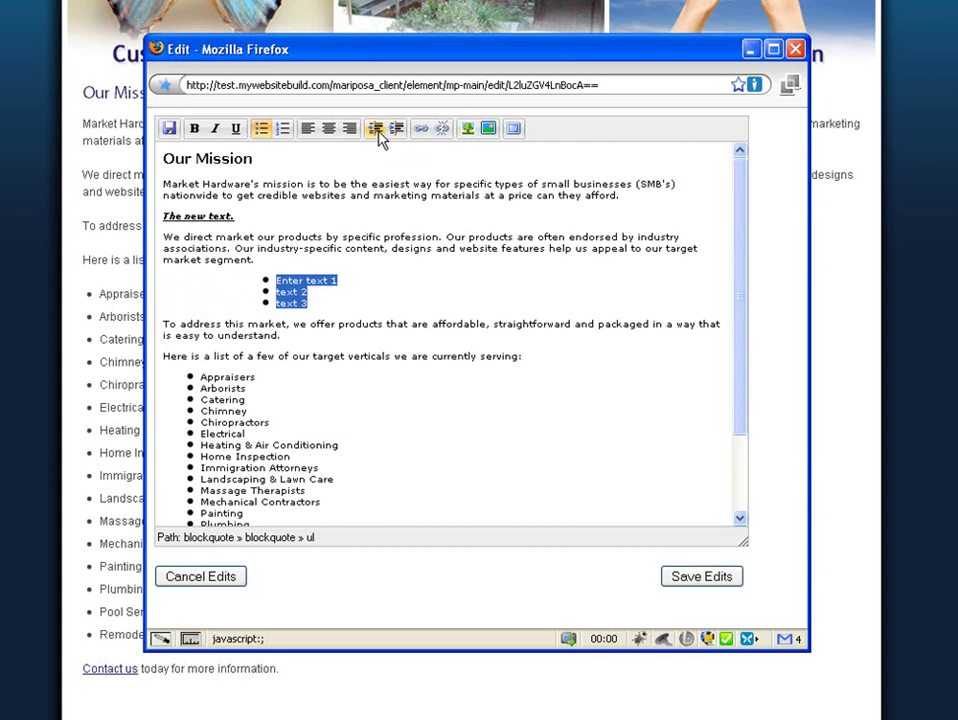
left_click(376, 130)
left_click(376, 130)
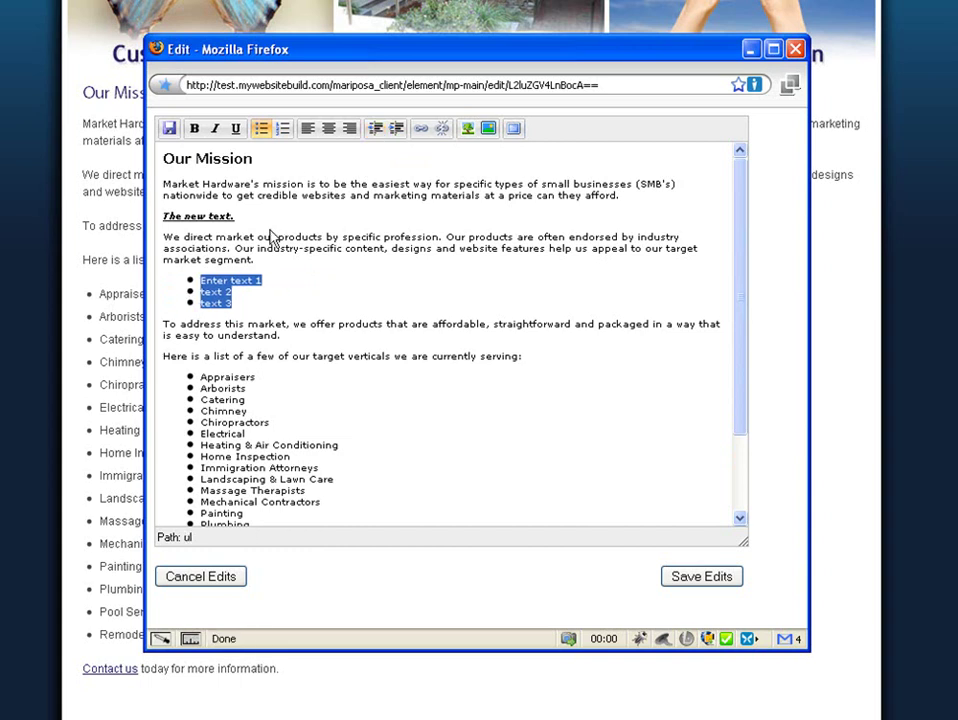
left_click_drag(257, 263, 165, 241)
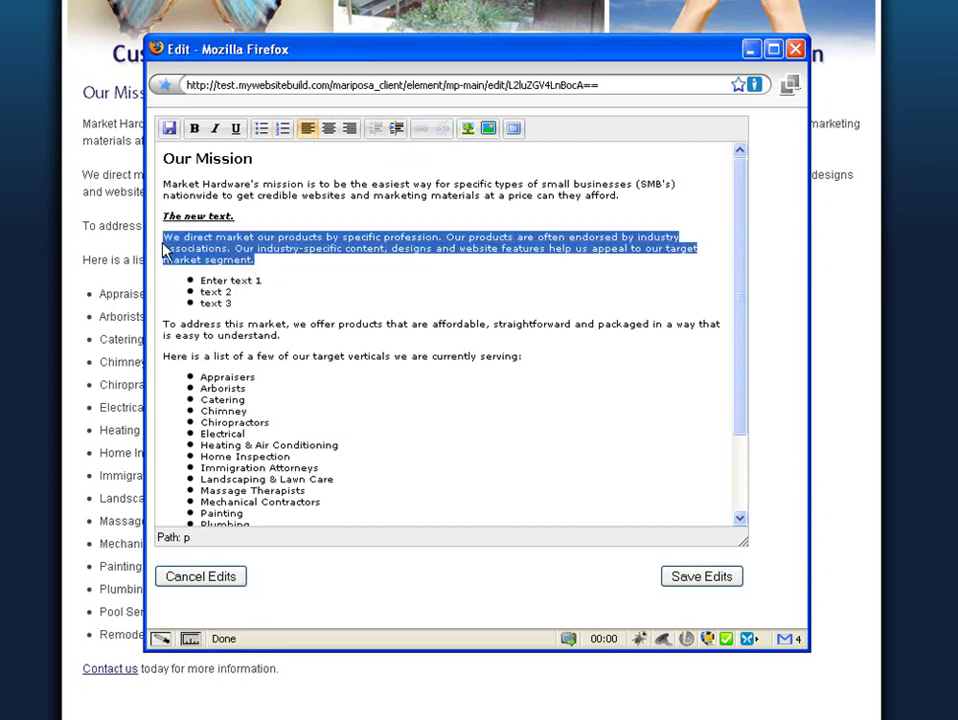
Centre the 'We direct market' paragraph and right-align the opening mission paragraph
left_click(329, 131)
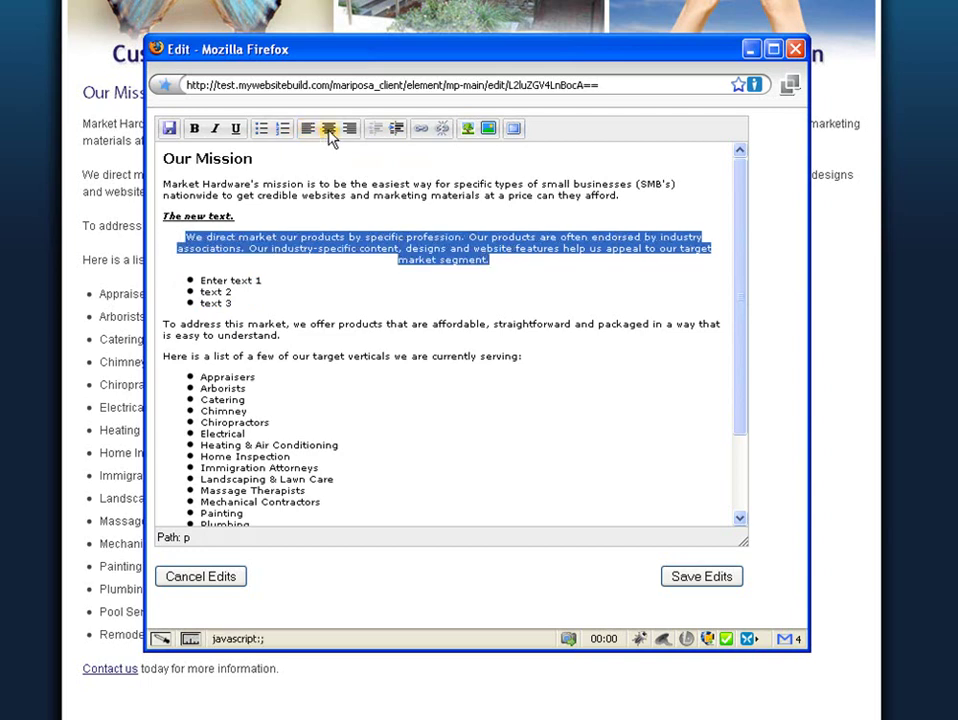
left_click(622, 195)
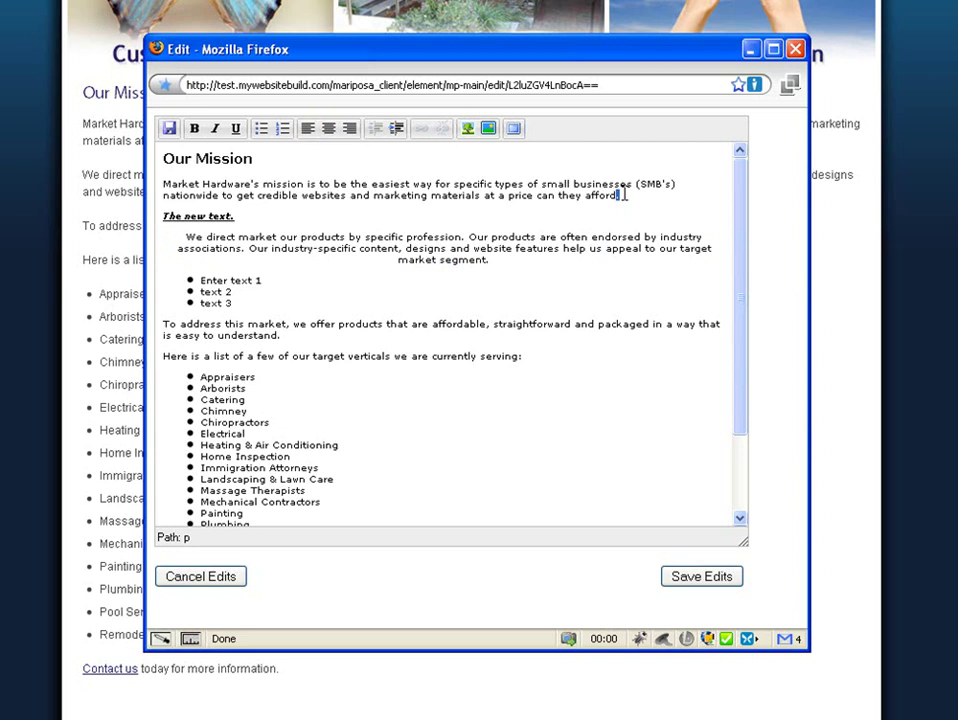
left_click_drag(622, 195, 130, 190)
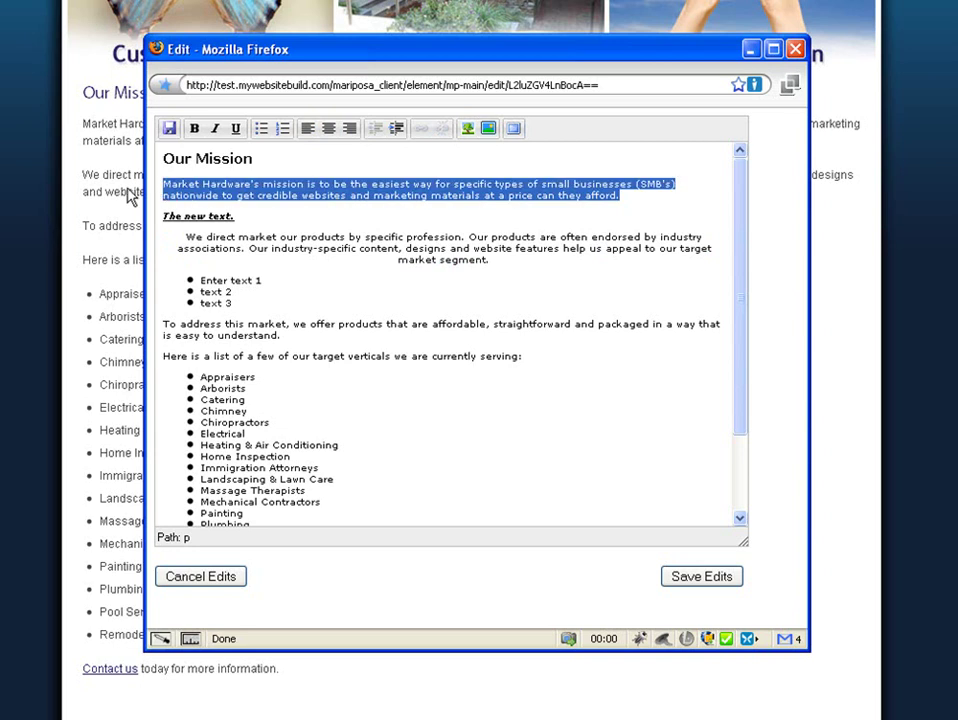
left_click(351, 130)
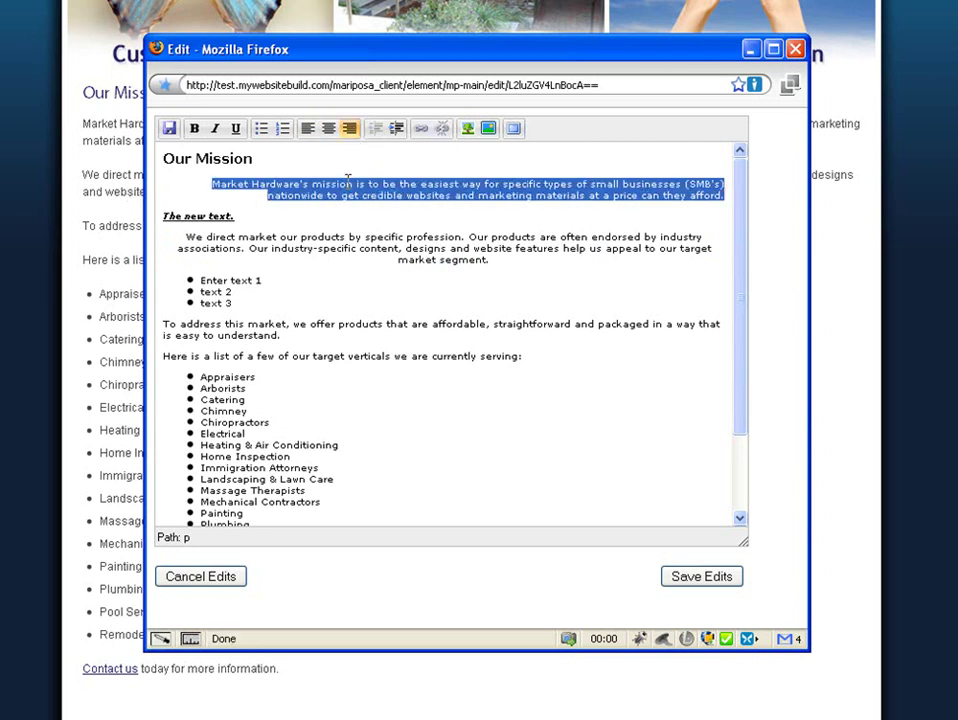
left_click(347, 182)
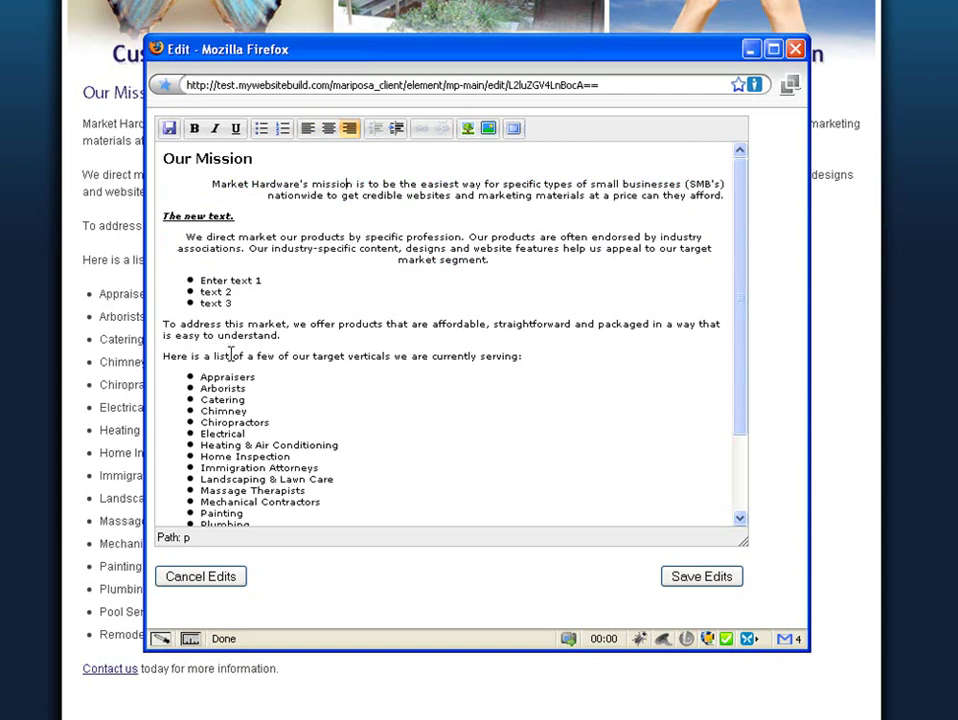
left_click_drag(229, 355, 163, 356)
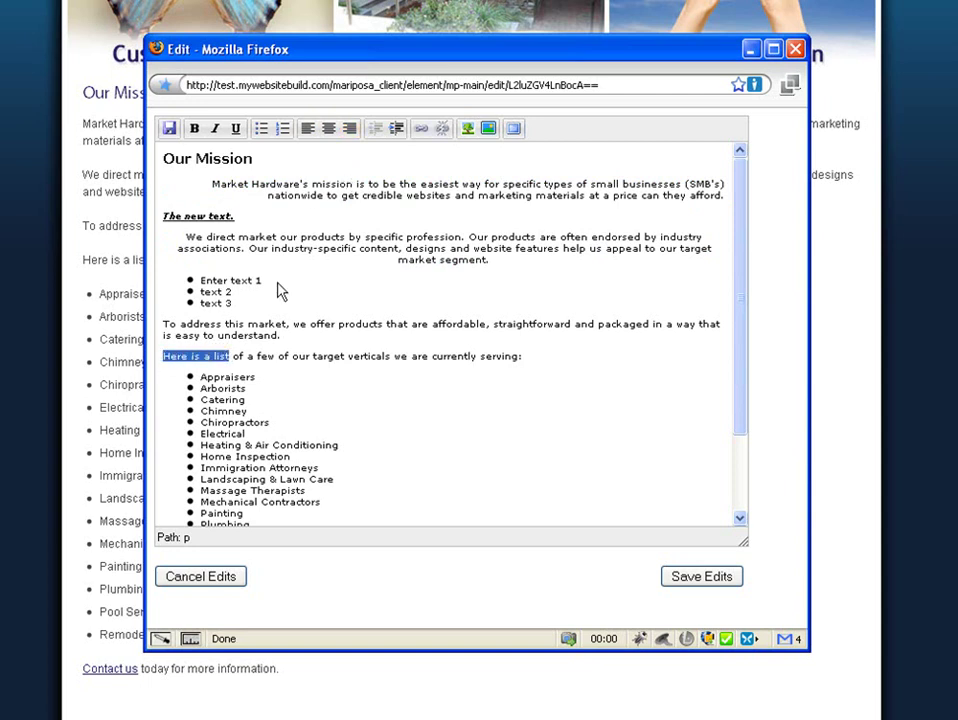
left_click(421, 133)
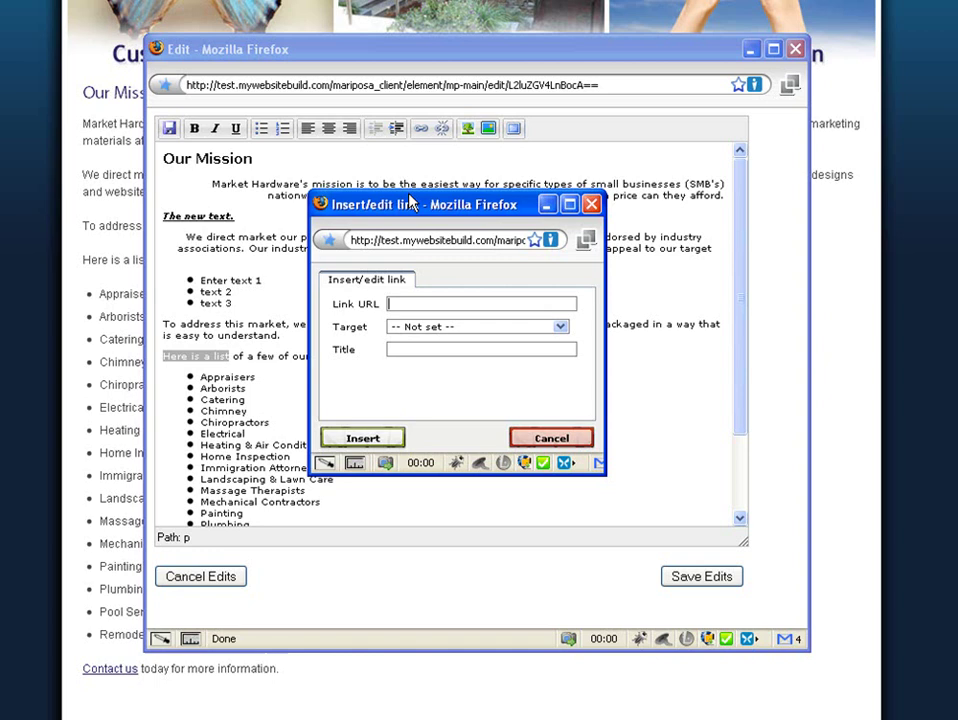
double_click(401, 300)
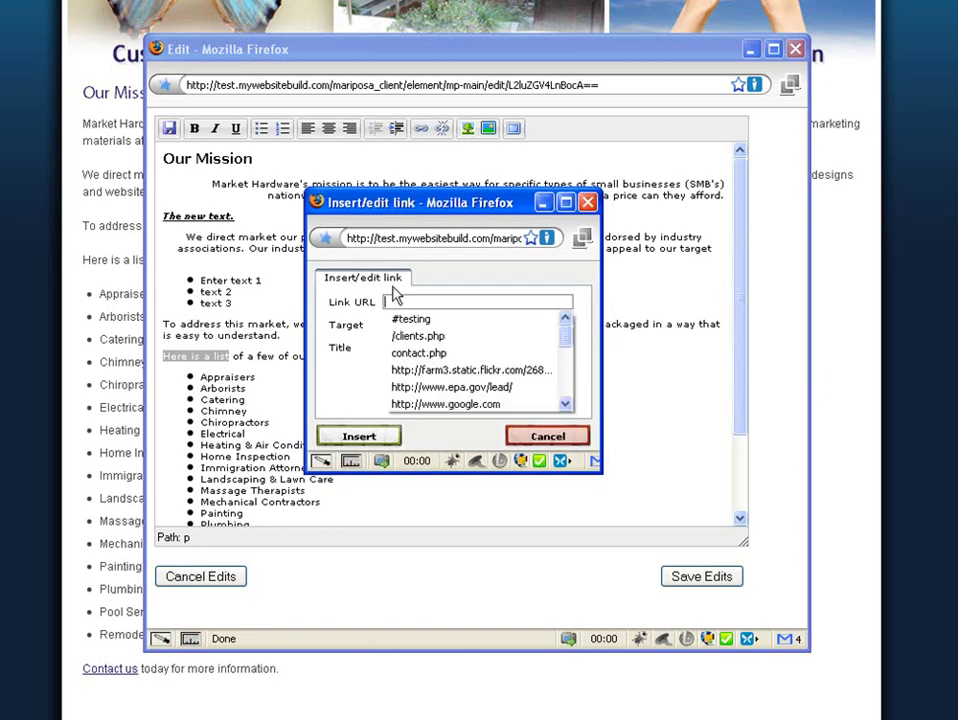
type("www.")
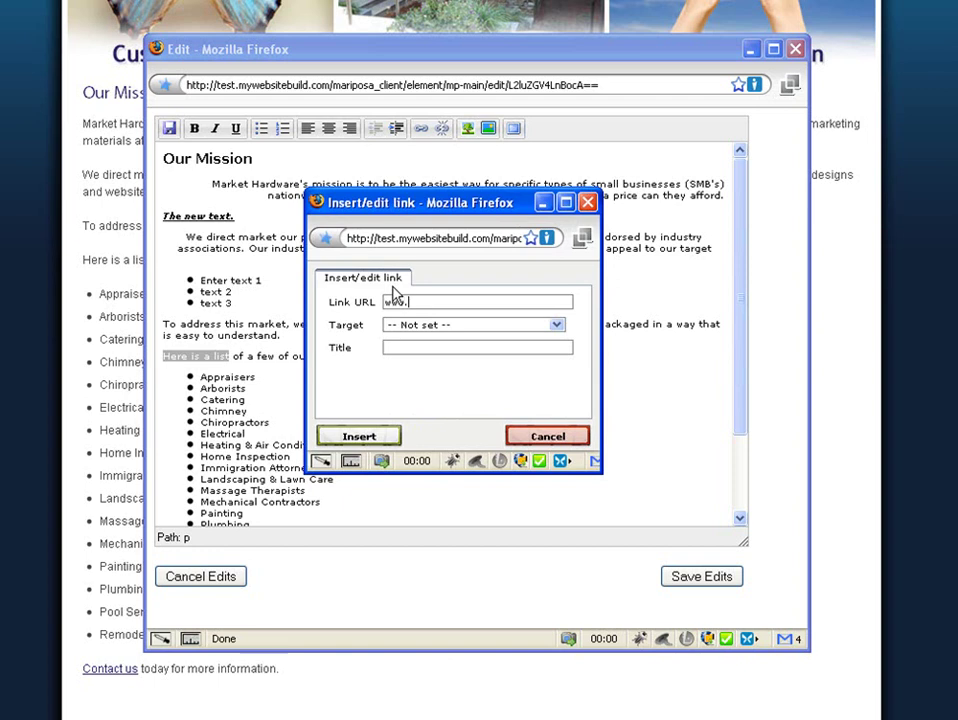
type("google.com")
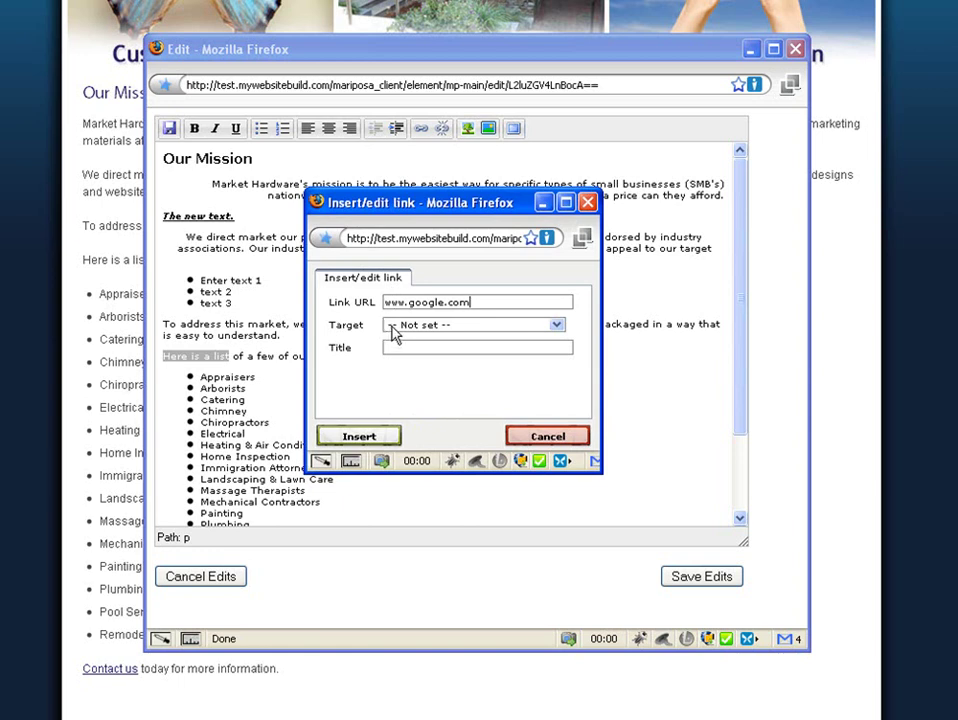
left_click(395, 335)
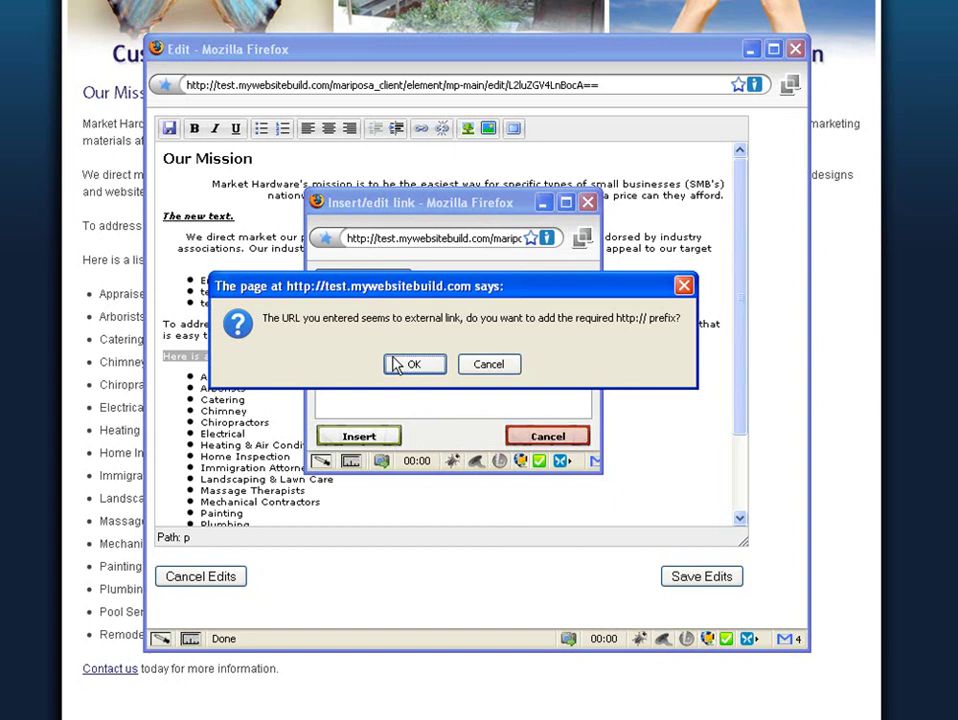
left_click_drag(263, 318, 641, 317)
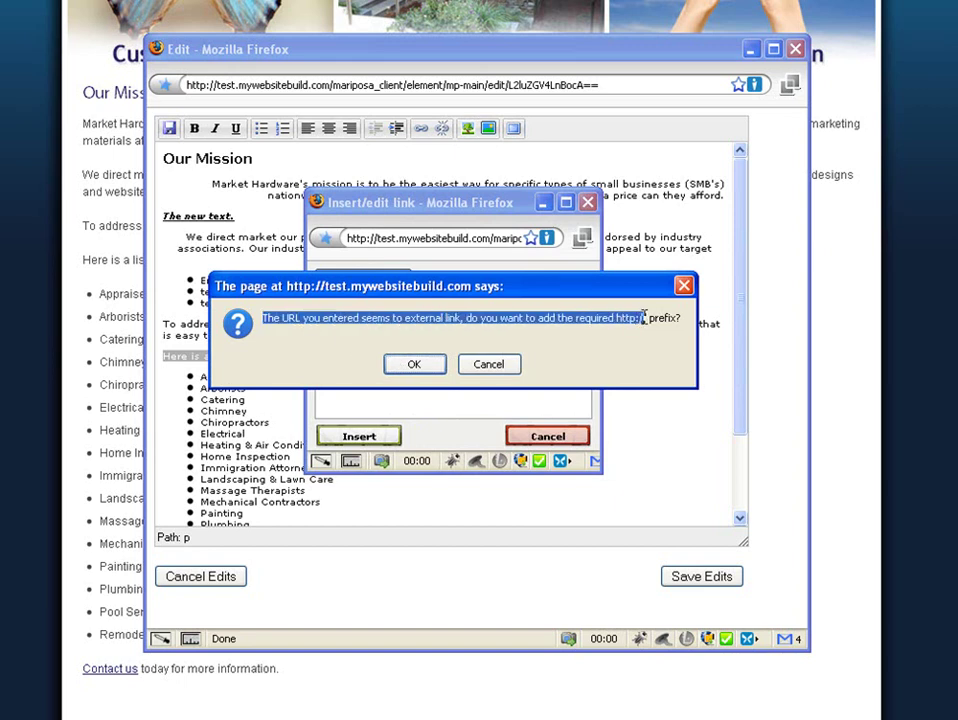
left_click(645, 317)
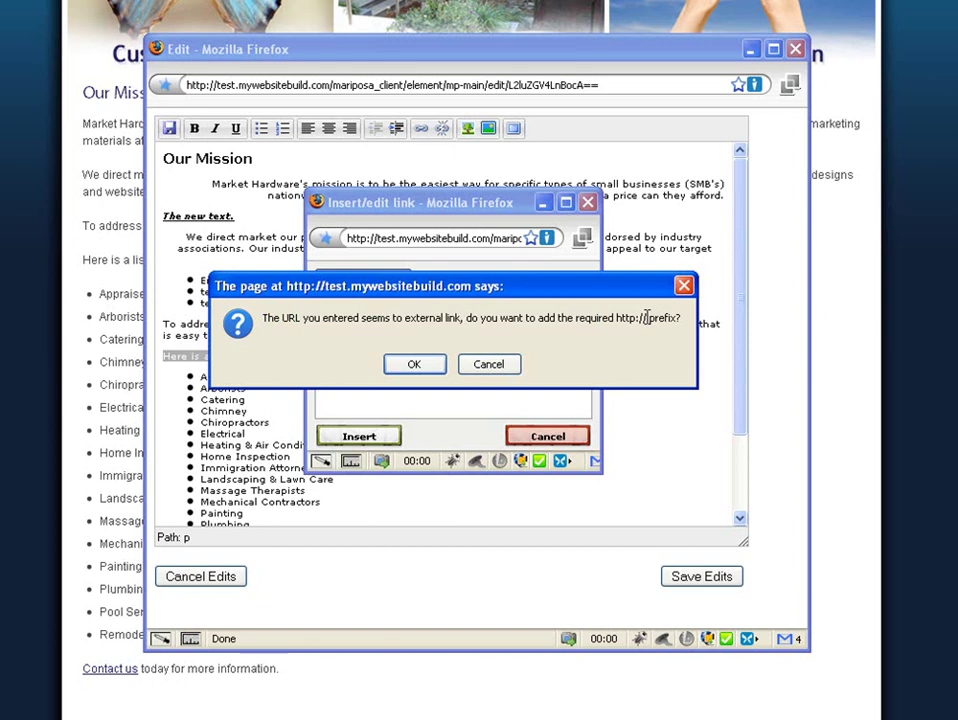
left_click(415, 366)
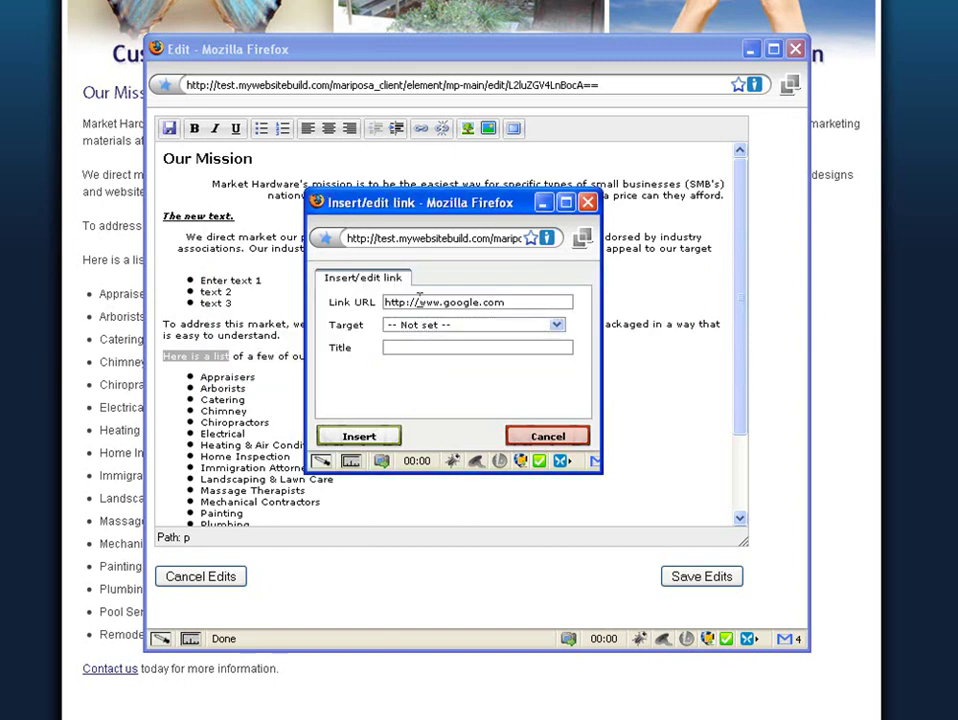
left_click_drag(417, 301, 383, 298)
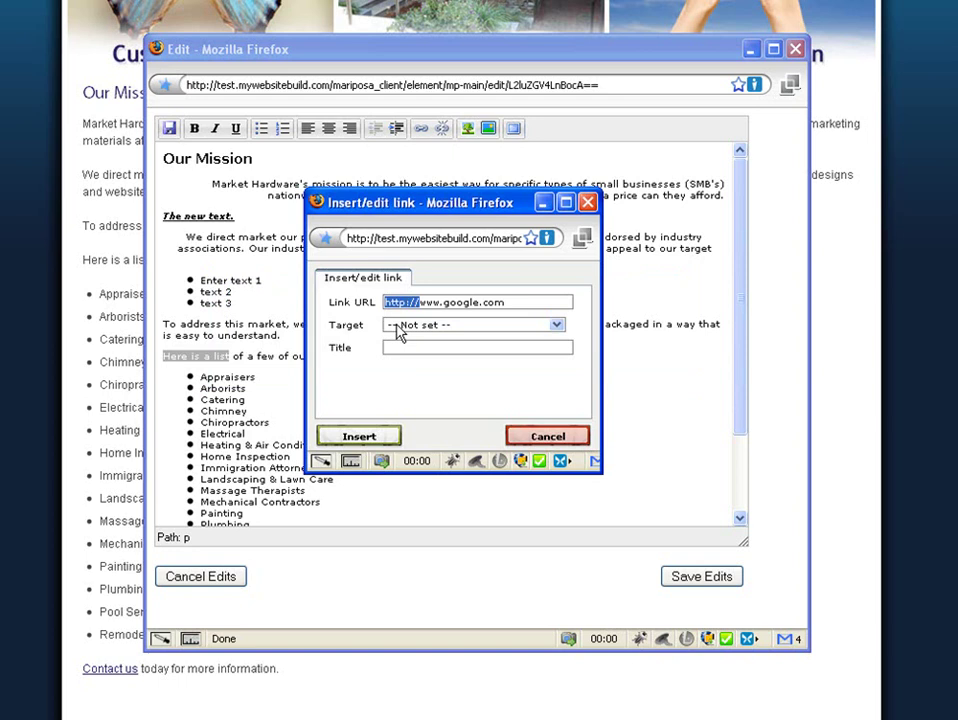
Set the link to open in a new window, title it 'Click here to go to google.com', and insert it
left_click(398, 330)
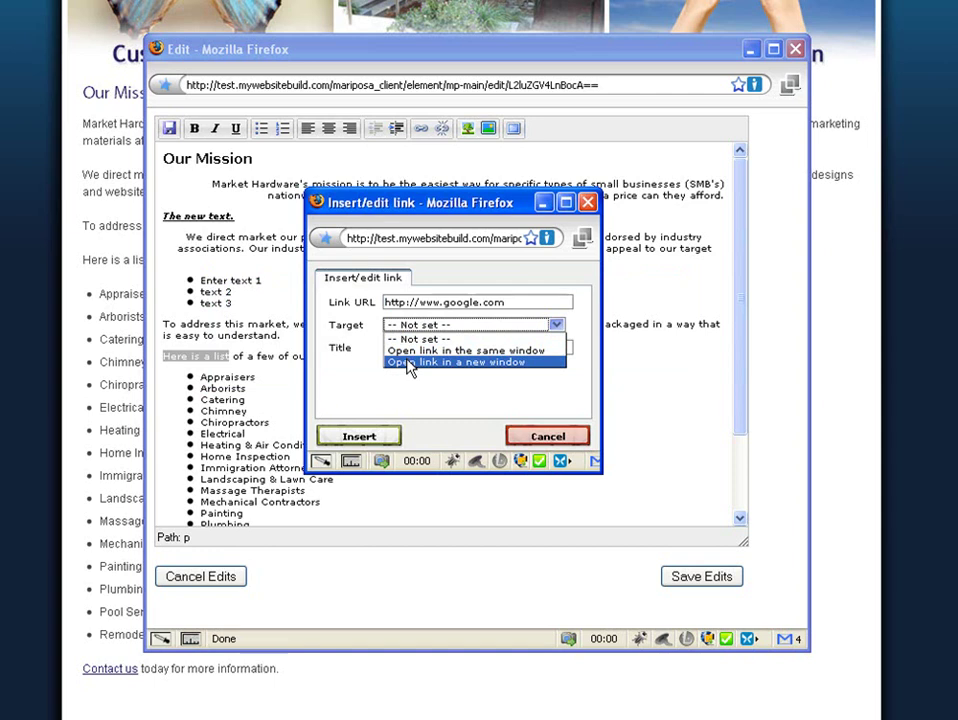
left_click(410, 363)
left_click(406, 348)
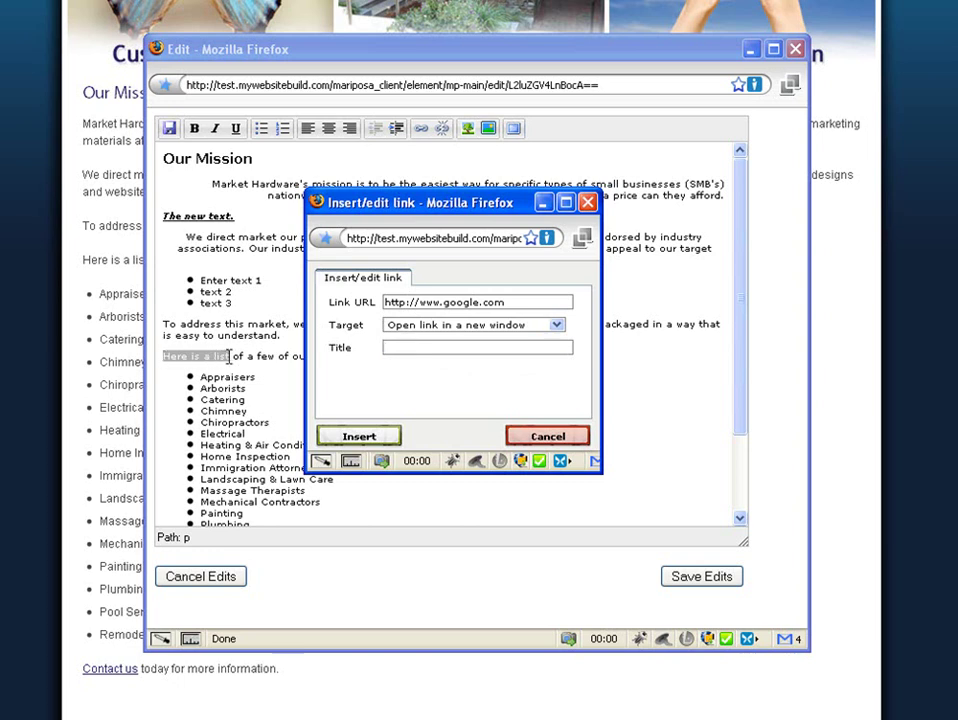
type("Click here to go to ")
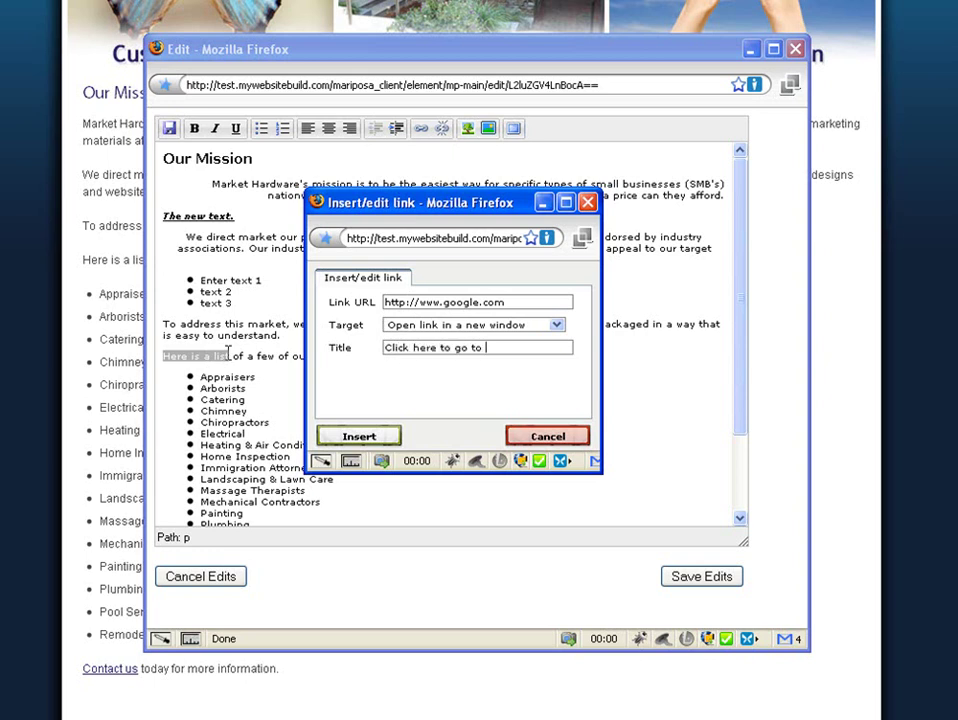
type("google.com")
left_click(330, 436)
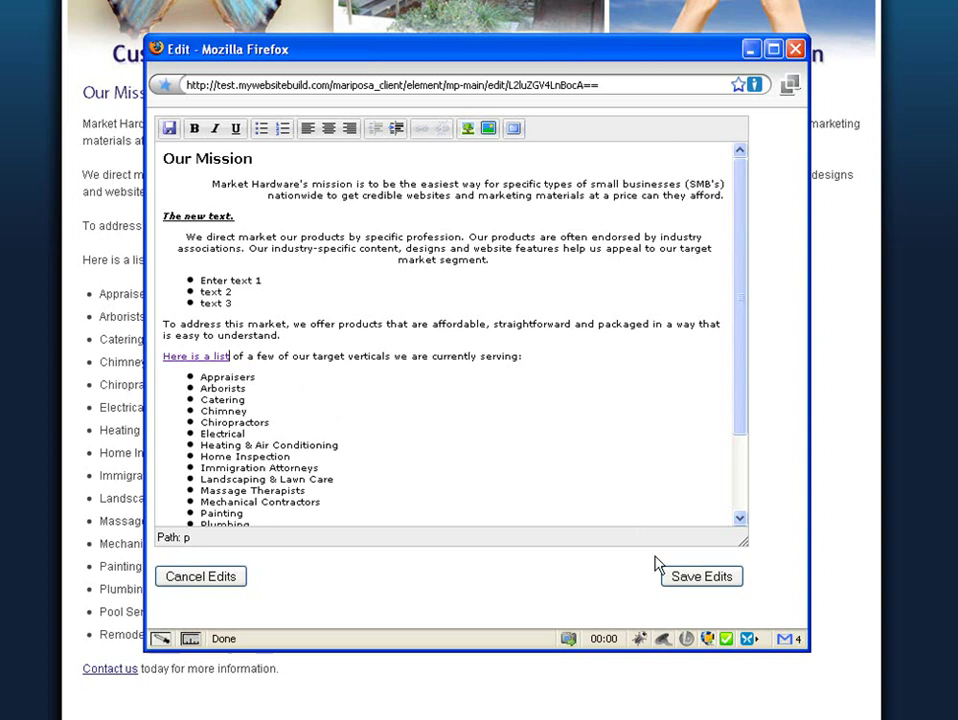
Save the Our Mission edits to the live page, then reopen the block's Edit window
left_click(712, 584)
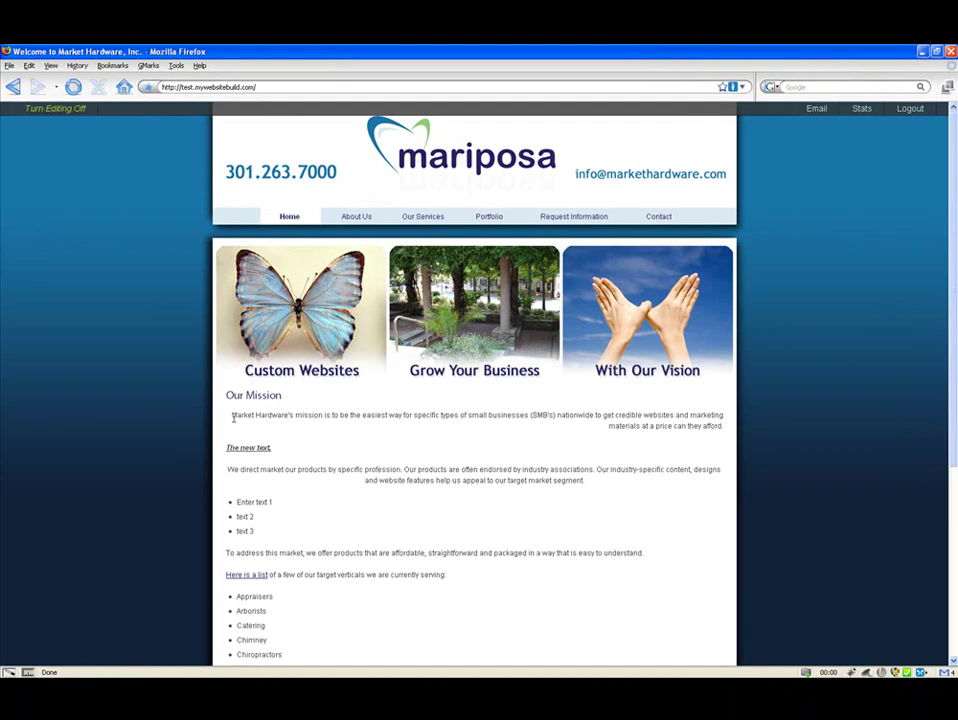
left_click_drag(233, 419, 671, 562)
scroll(671, 562, "down", 5)
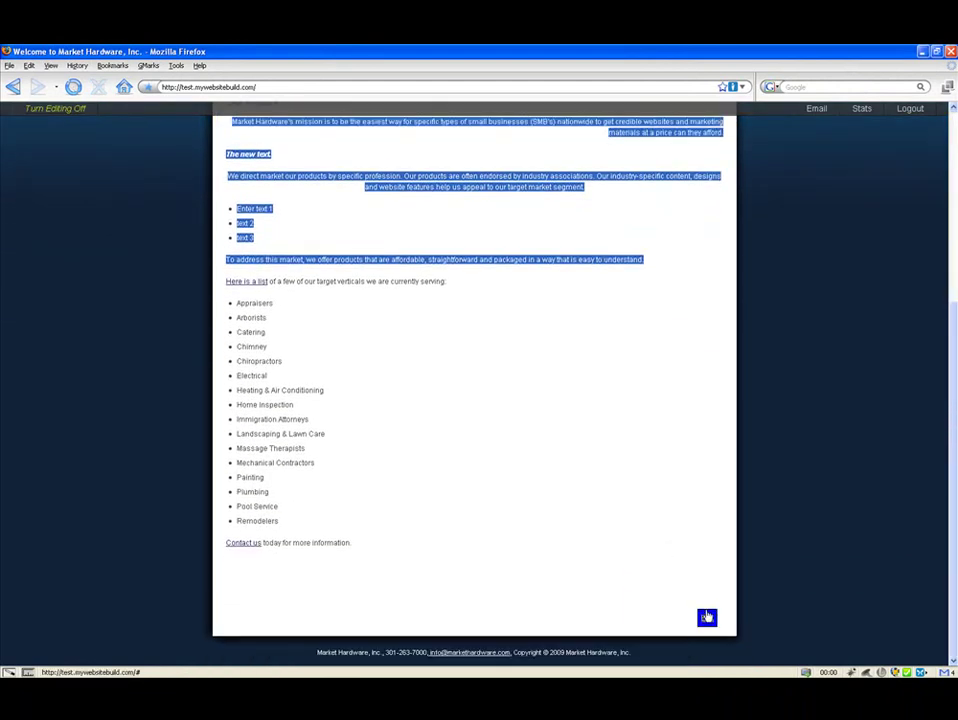
left_click(707, 620)
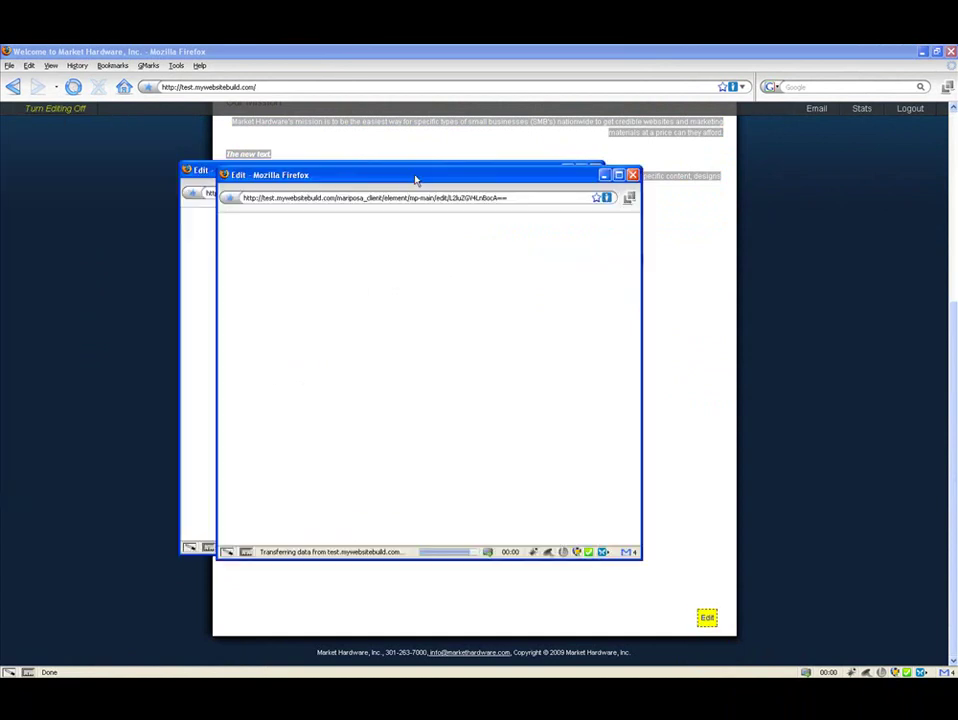
left_click_drag(417, 180, 460, 171)
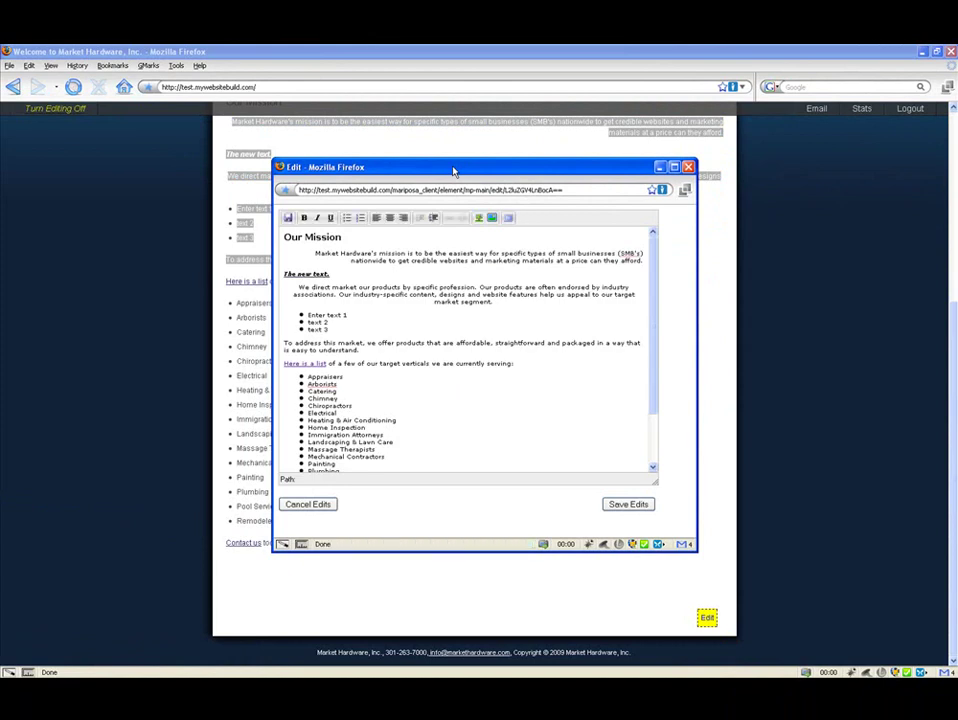
Add an empty paragraph after 'is easy to understand.' and open the SMImage image library
left_click(375, 355)
key("Return")
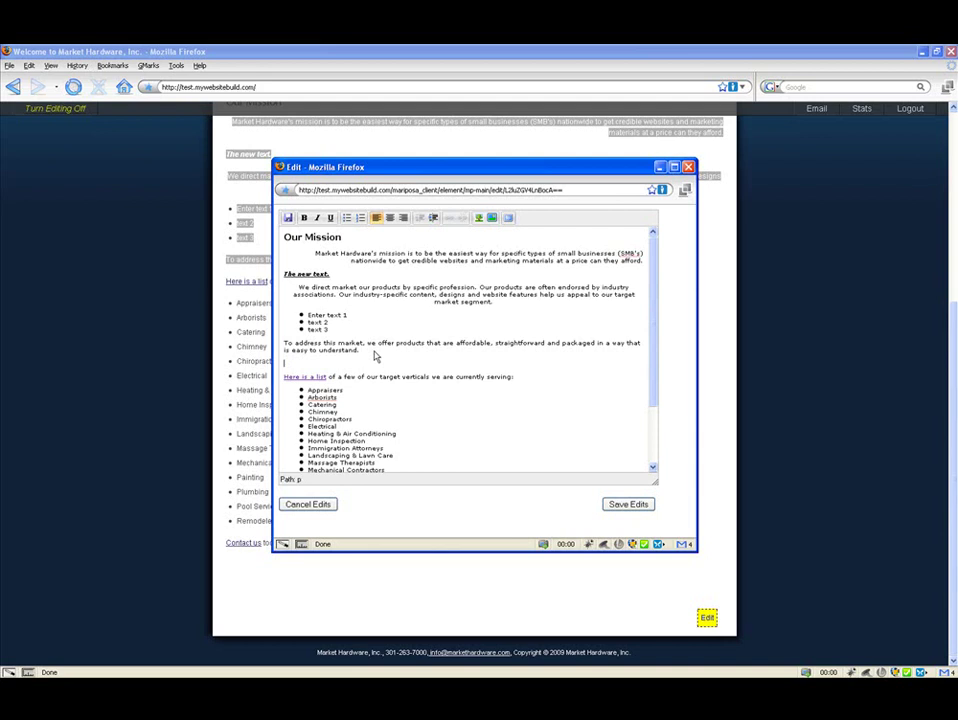
left_click(493, 218)
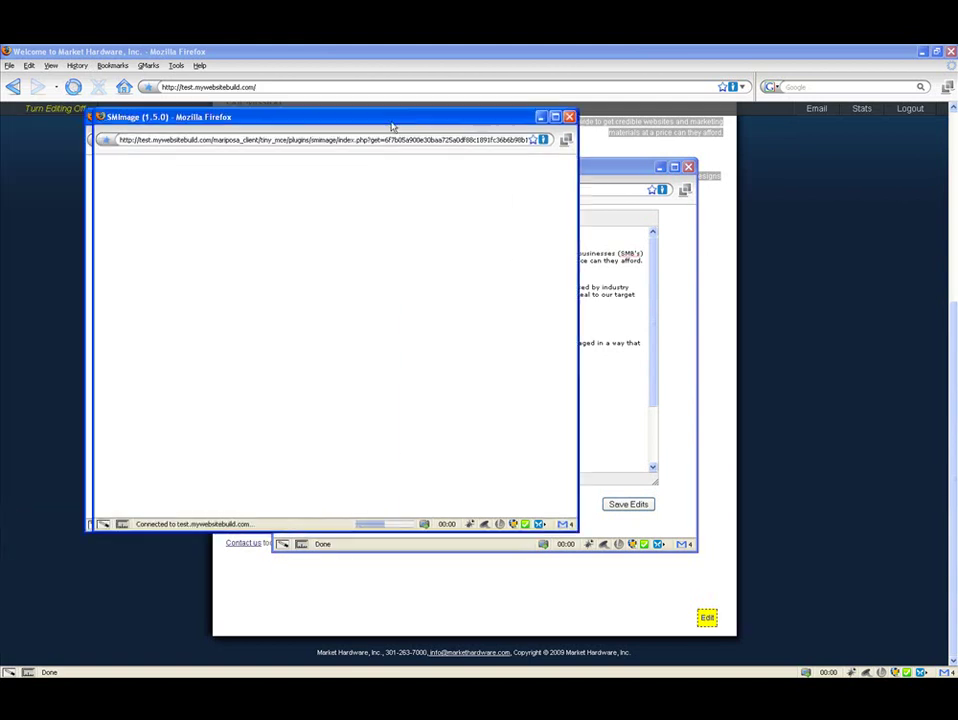
left_click_drag(392, 128, 509, 118)
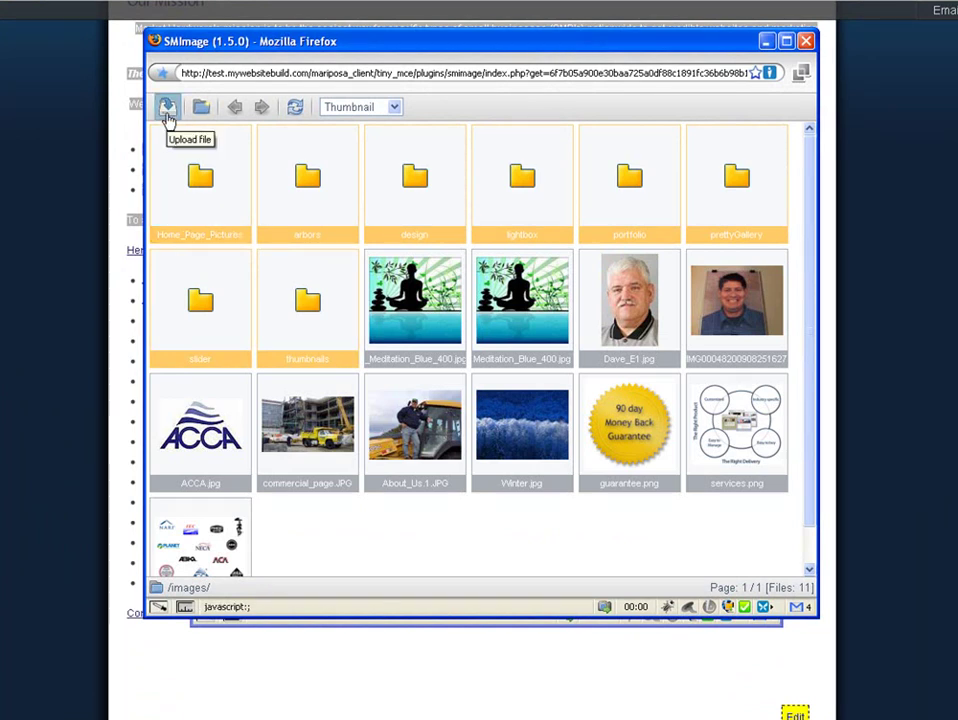
Choose HVAC Helicopter Small.JPG as the image file to upload
left_click(167, 108)
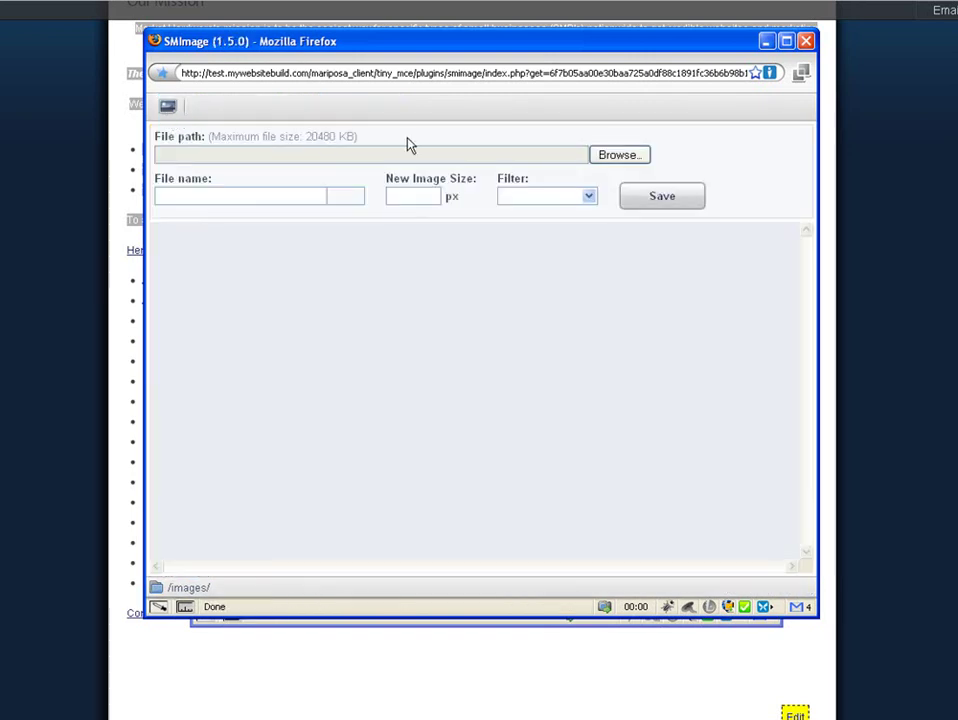
left_click(617, 156)
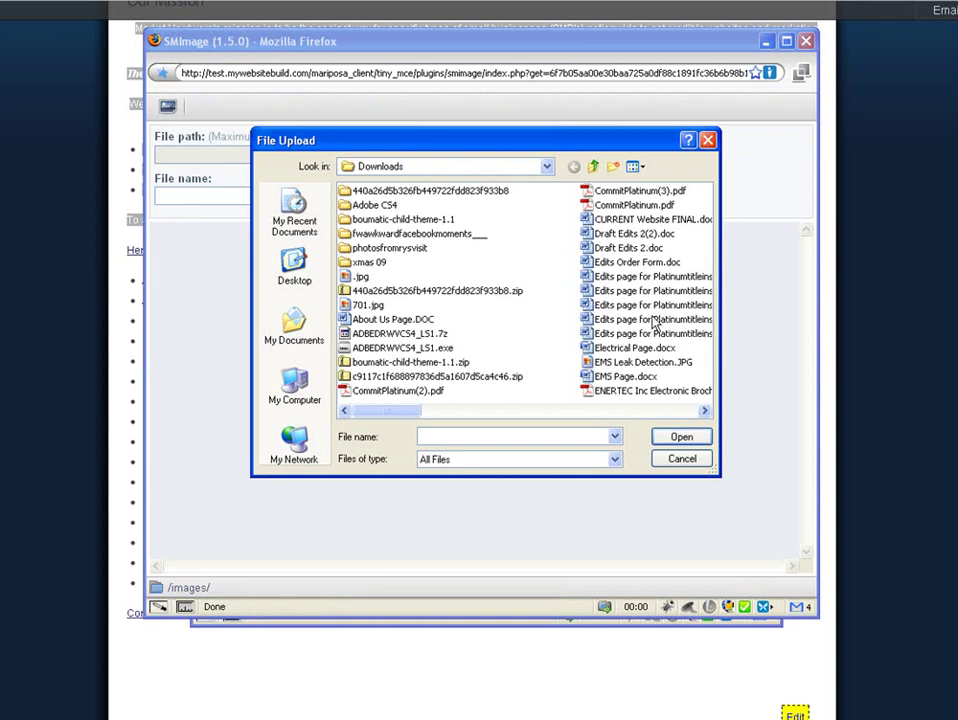
left_click(637, 166)
left_click(652, 186)
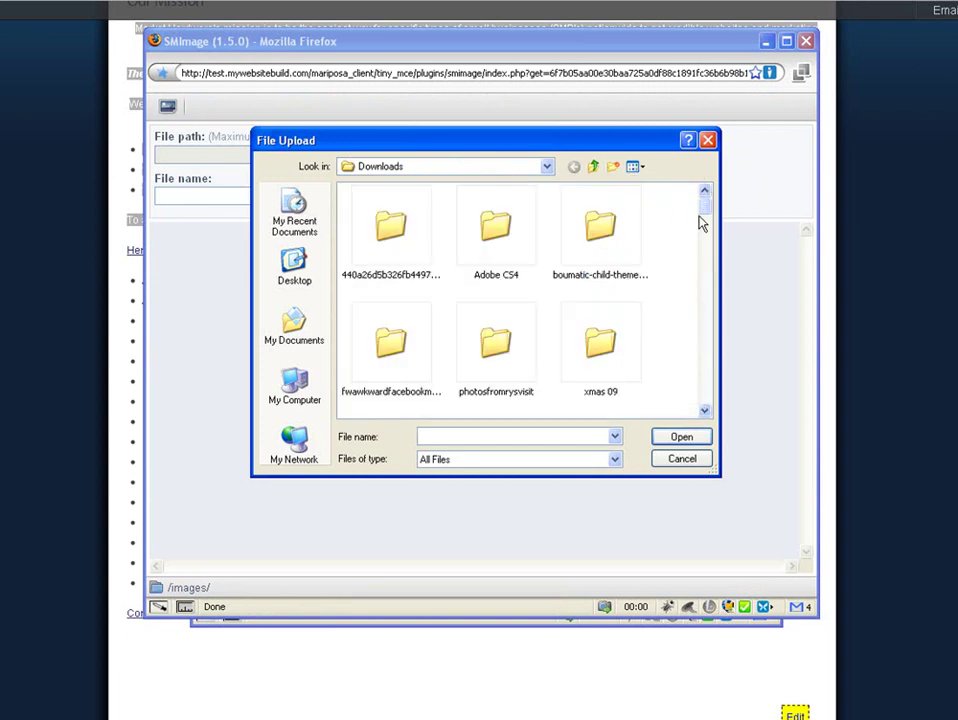
scroll(706, 240, "down", 5)
scroll(706, 292, "down", 5)
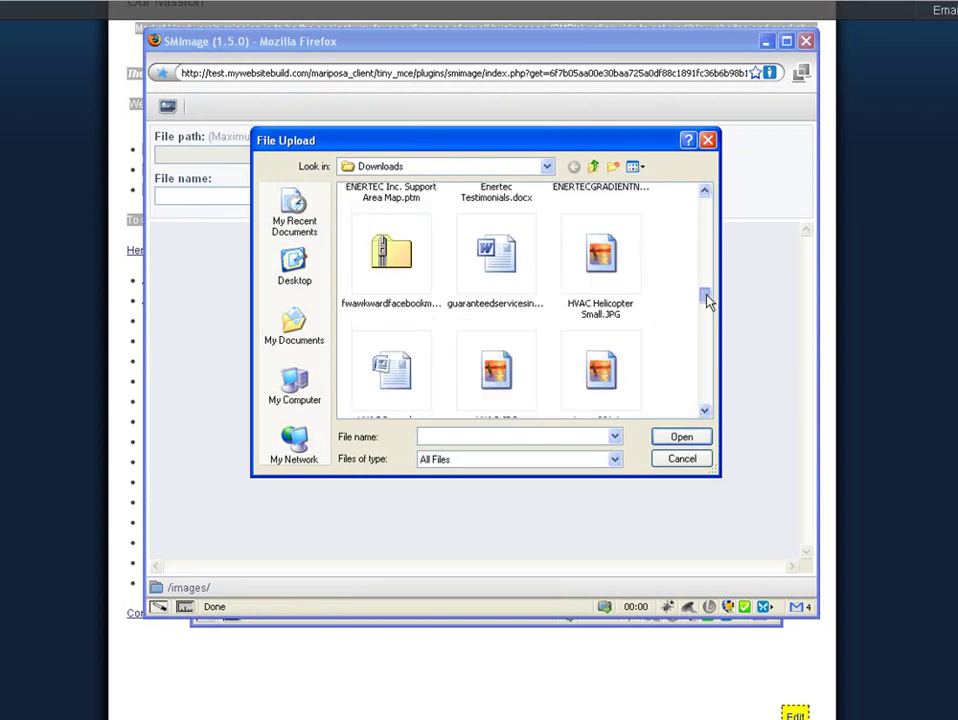
left_click(606, 246)
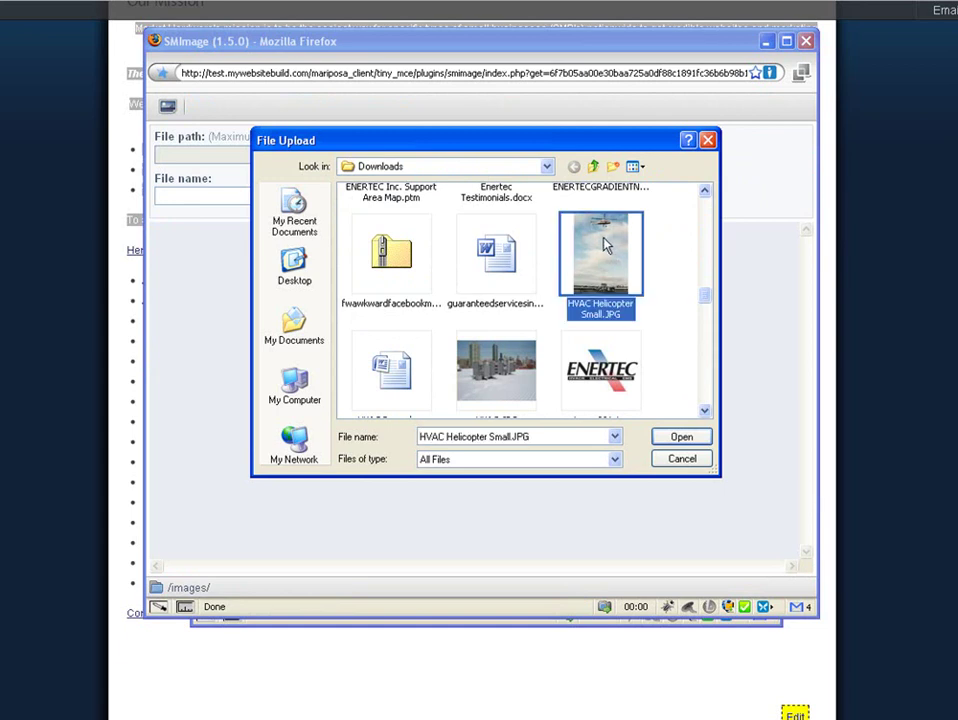
left_click(679, 437)
Upload the photo resized to 300 px with the Sepia filter
left_click(407, 195)
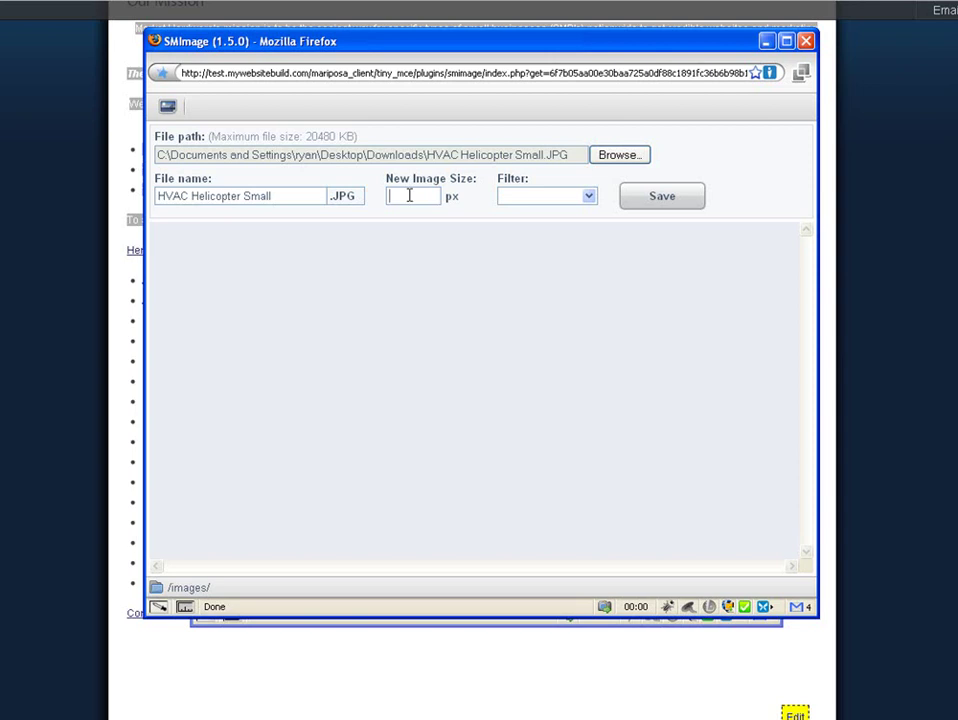
type("300")
double_click(451, 196)
left_click(545, 199)
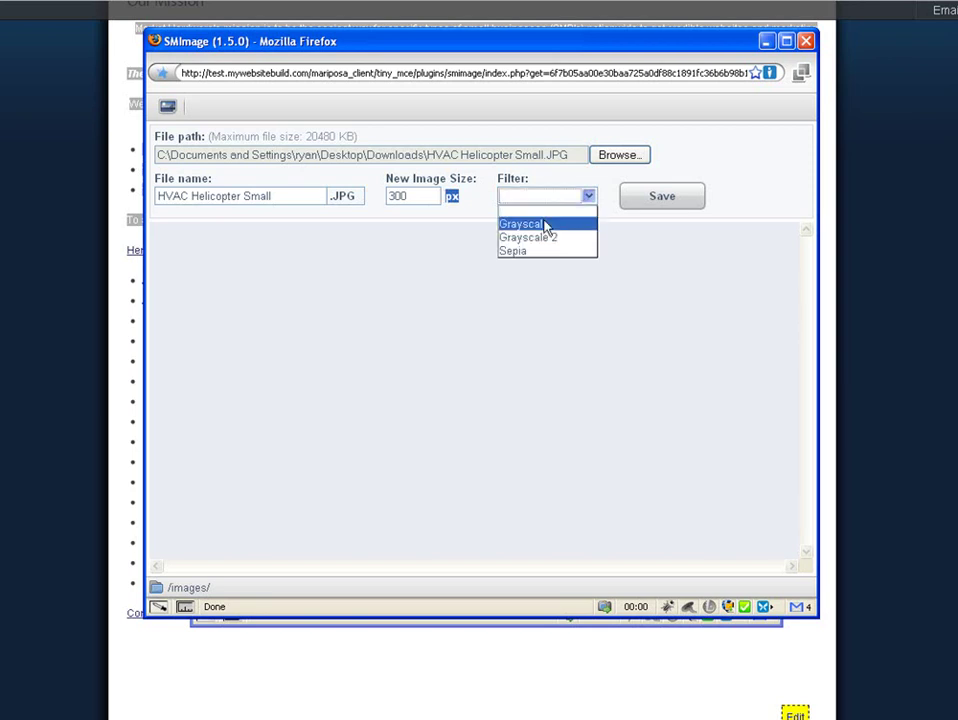
left_click(545, 226)
left_click(537, 200)
left_click(529, 237)
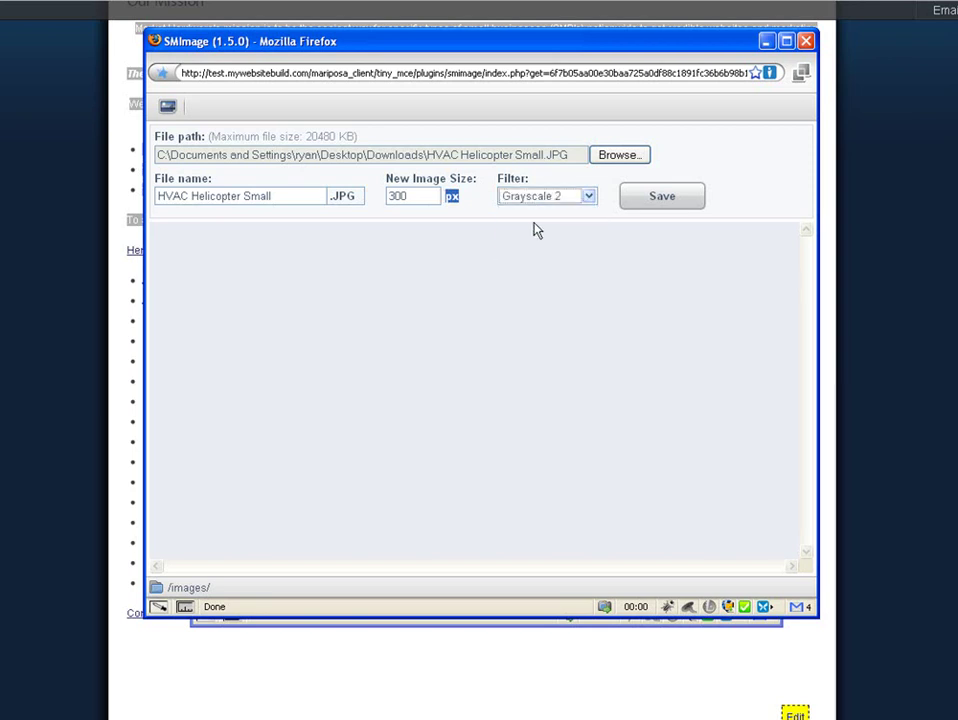
left_click(530, 197)
left_click(530, 252)
left_click(660, 198)
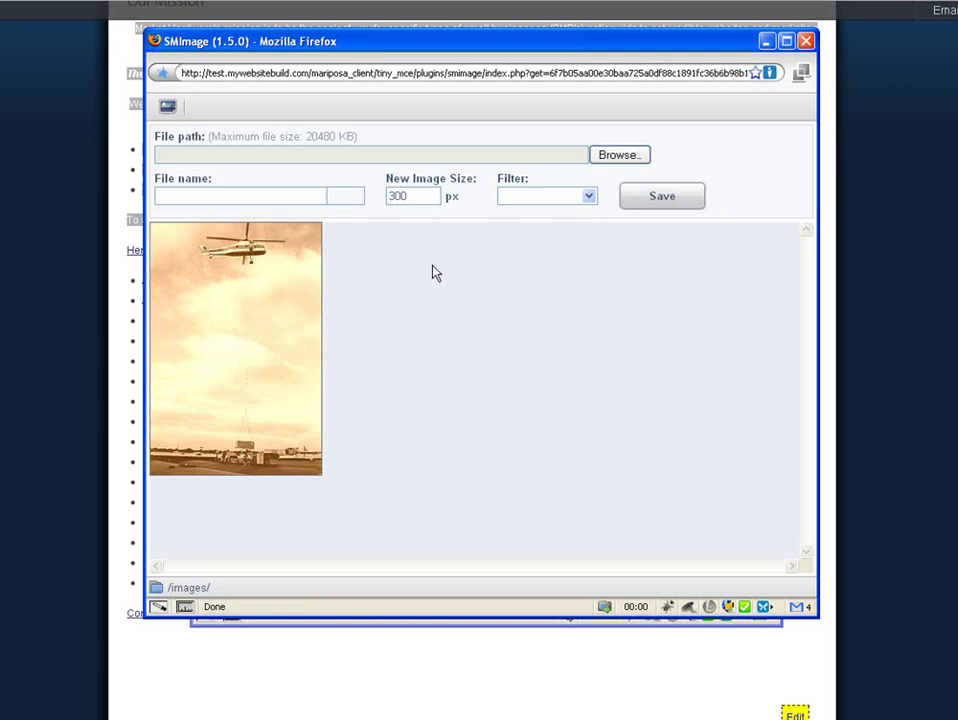
Insert the sepia HVAC_Helicopter image from the site's images with the description 'flying'
left_click(616, 158)
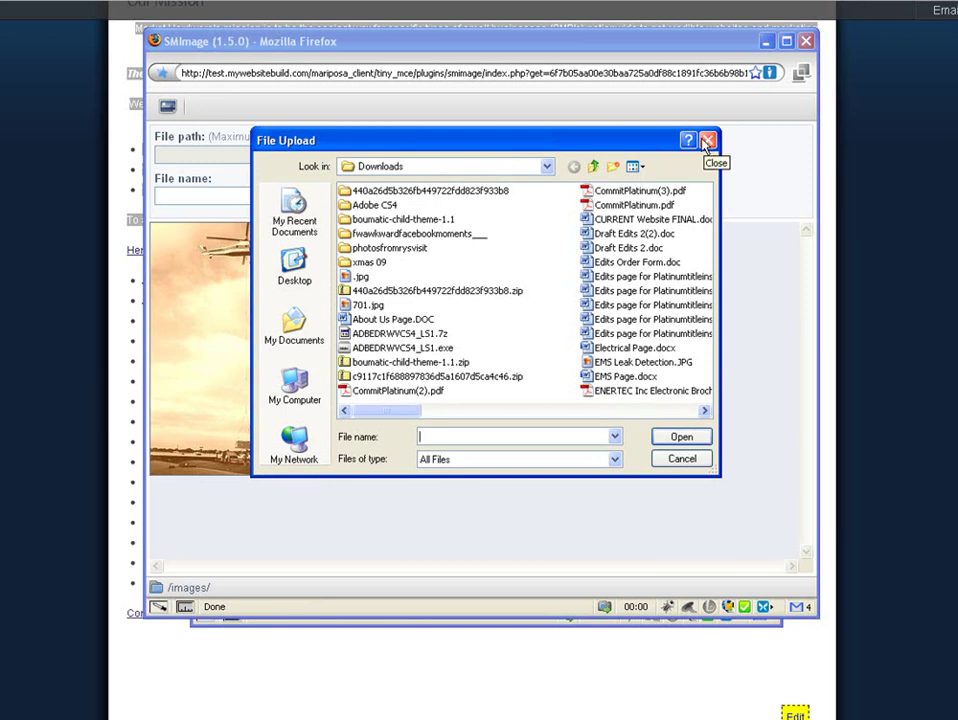
left_click(707, 141)
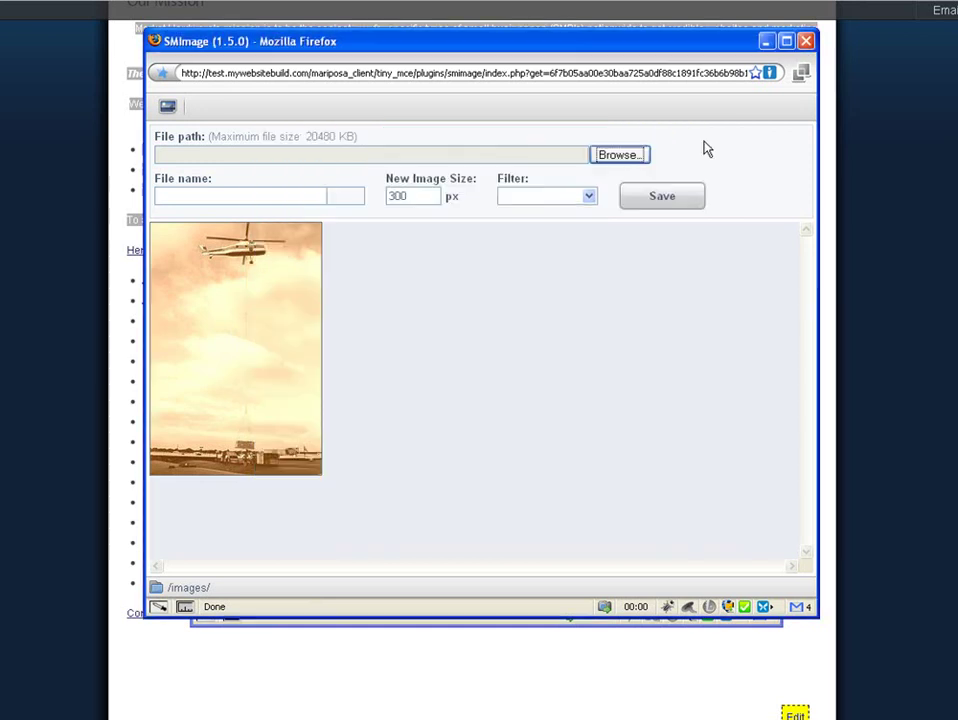
left_click(167, 112)
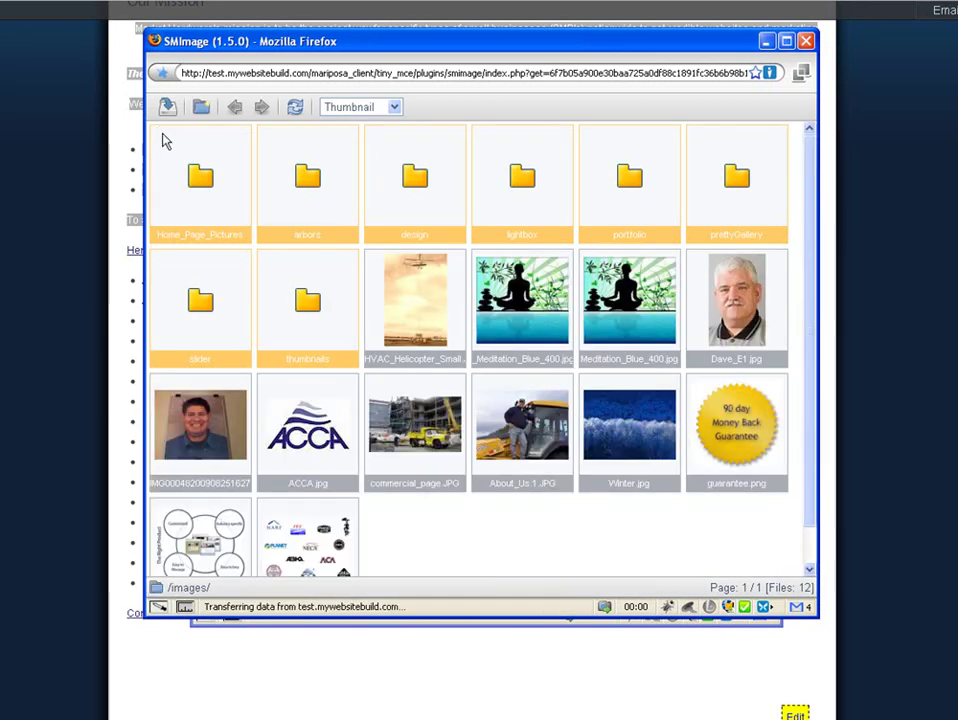
mouse_move(408, 292)
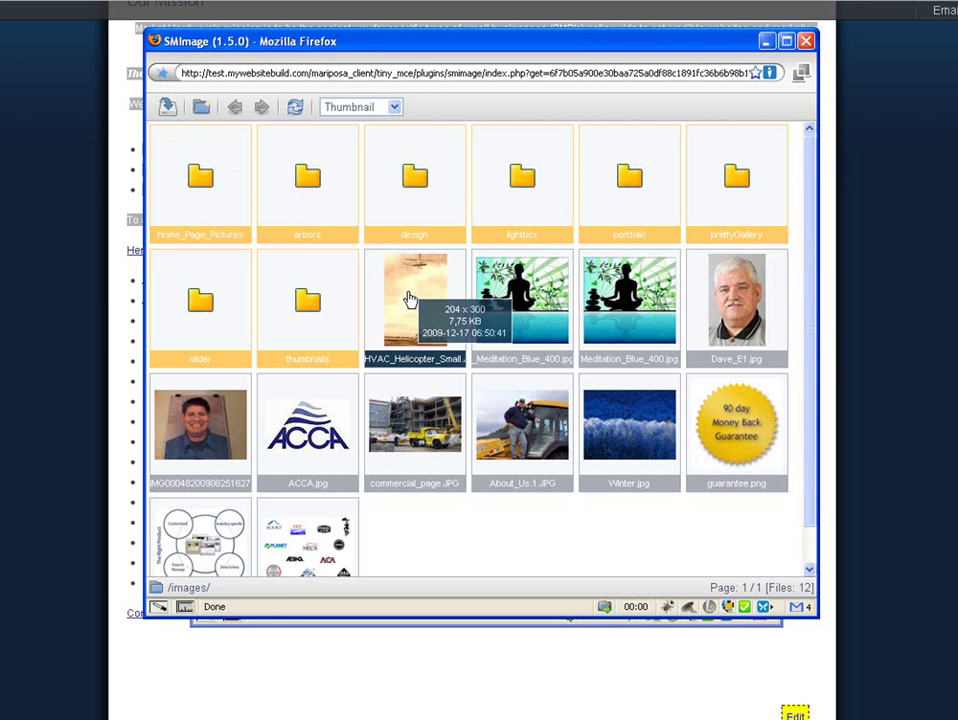
left_click(408, 298)
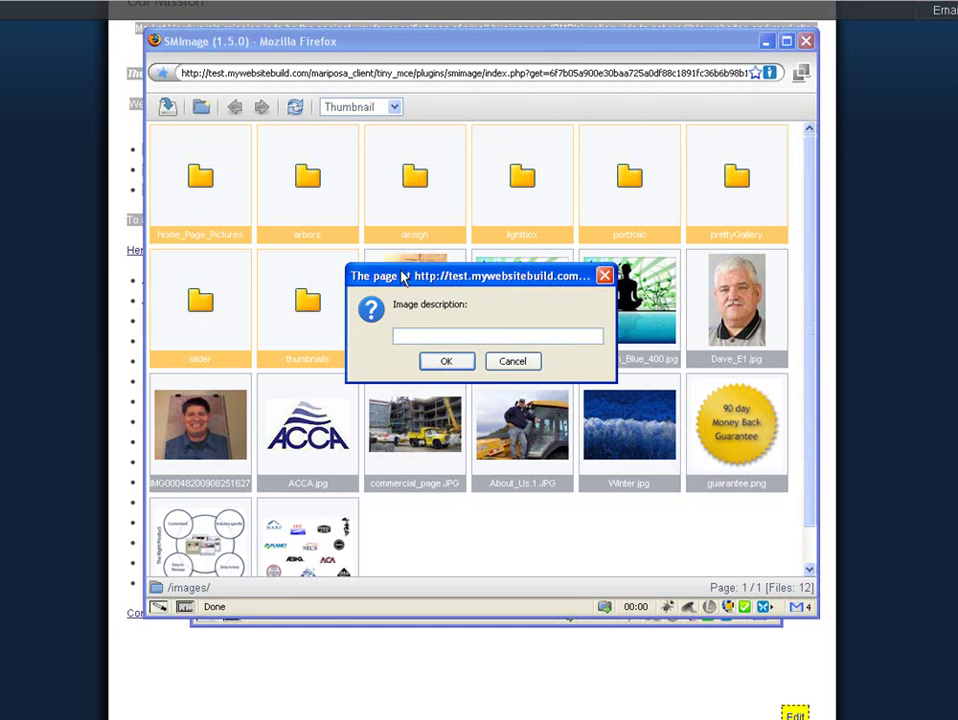
type("flying")
left_click(445, 362)
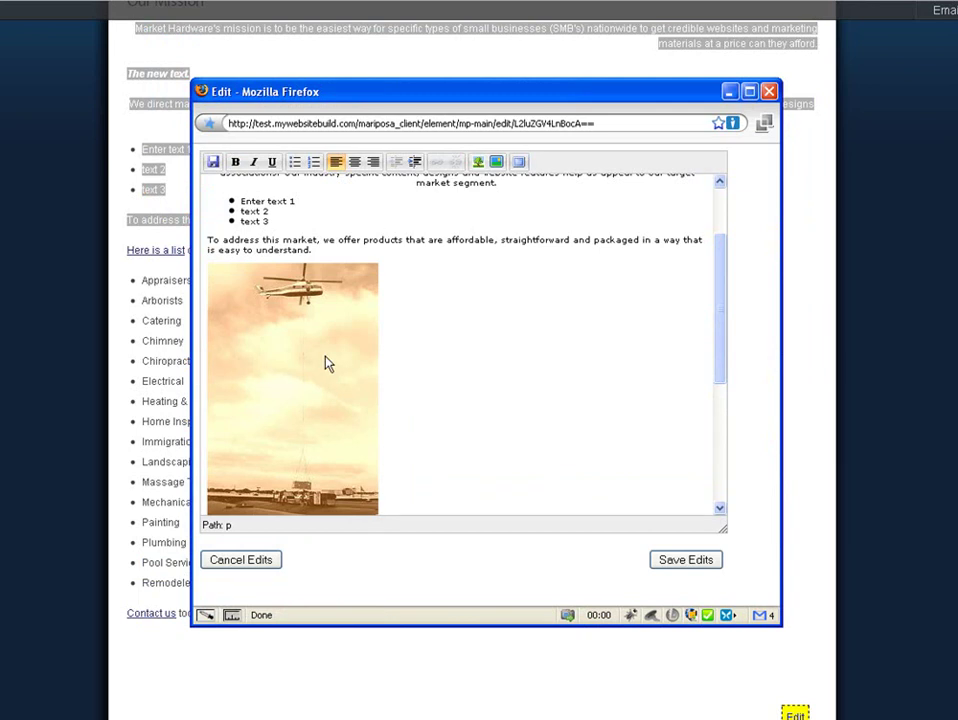
Align the helicopter photo to the centre of the Our Mission block and save the block edits
left_click(325, 363)
scroll(445, 352, "down", 2)
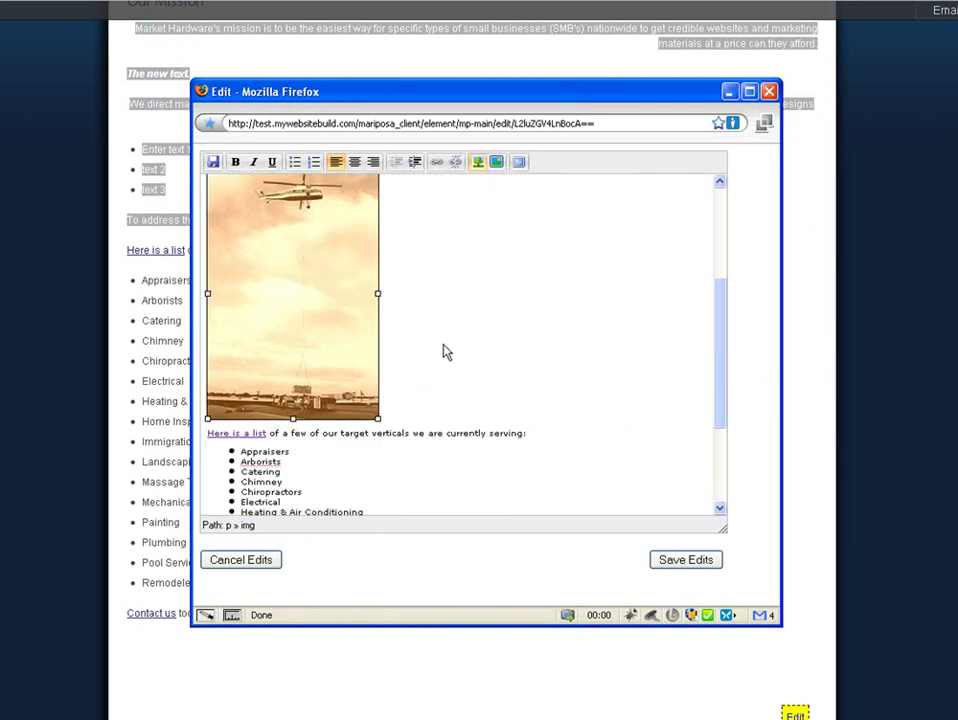
scroll(446, 352, "up", 2)
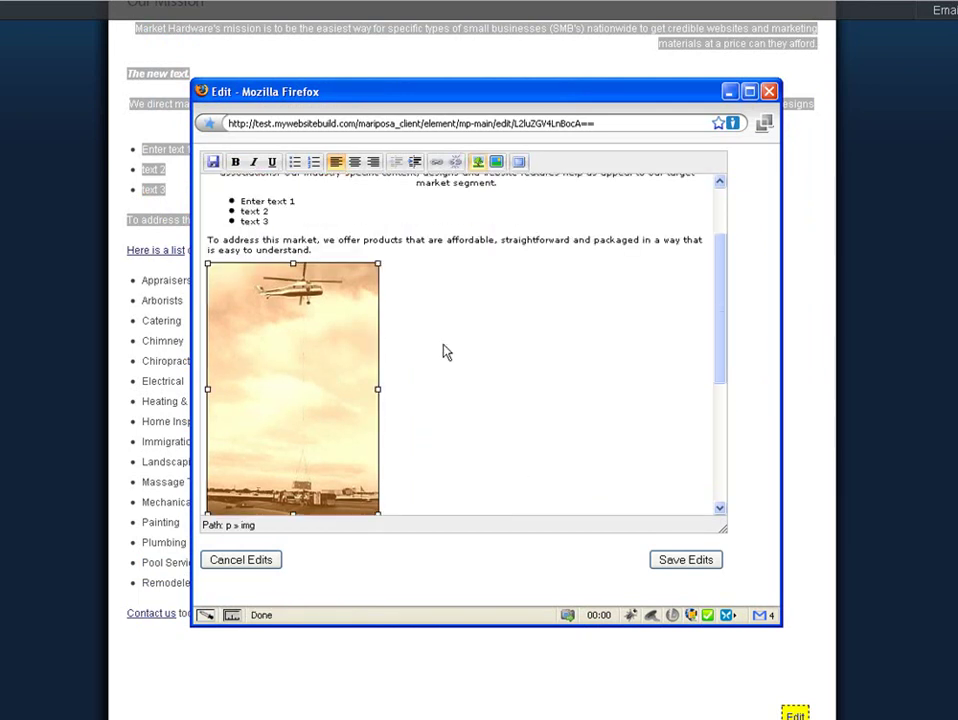
left_click(353, 163)
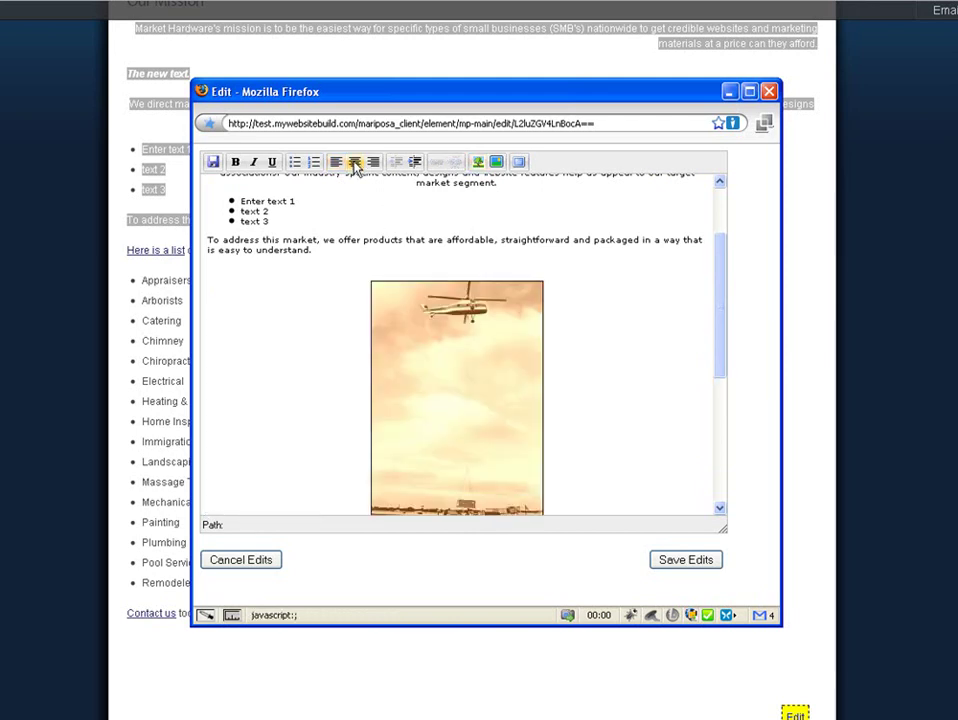
left_click(326, 240)
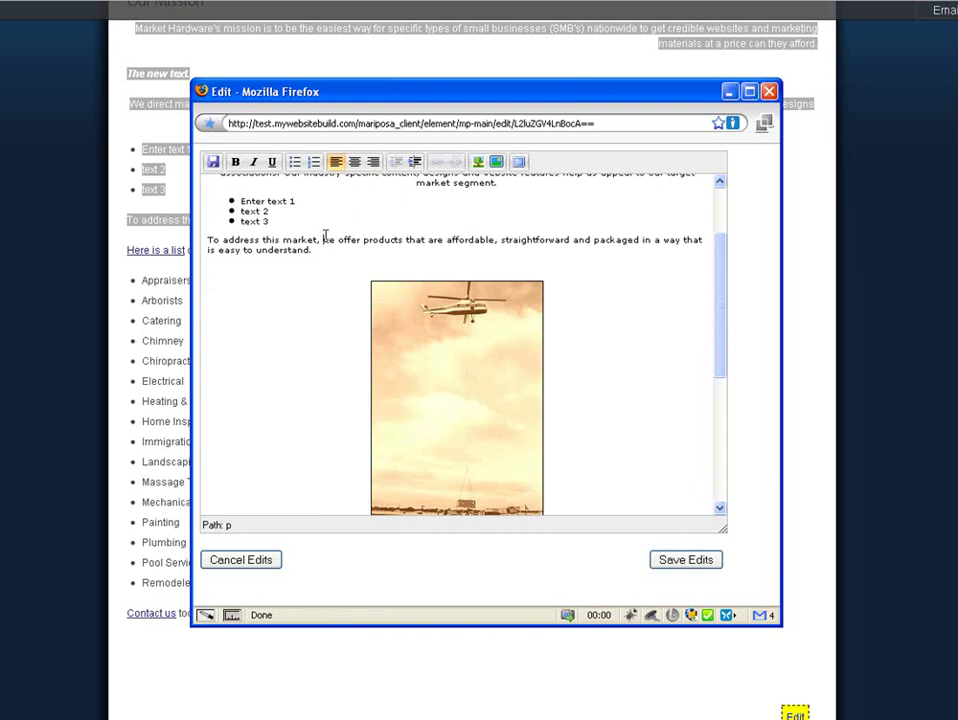
scroll(331, 241, "down", 2)
left_click(703, 566)
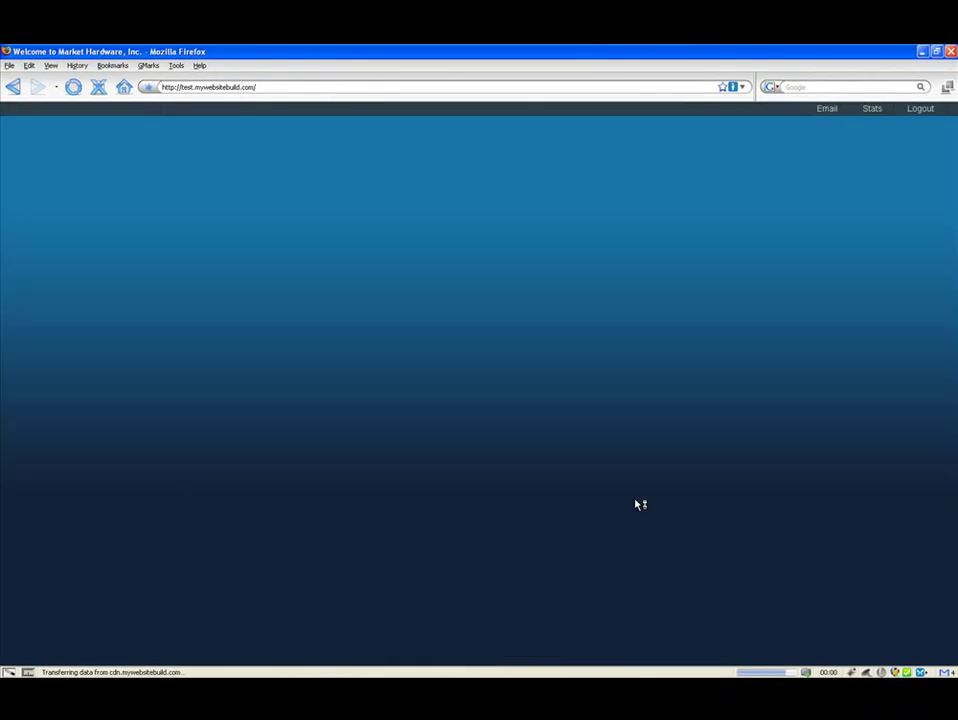
Scroll through the reloaded home page to inspect the Our Mission block and centred sepia helicopter photo
scroll(560, 483, "down", 2)
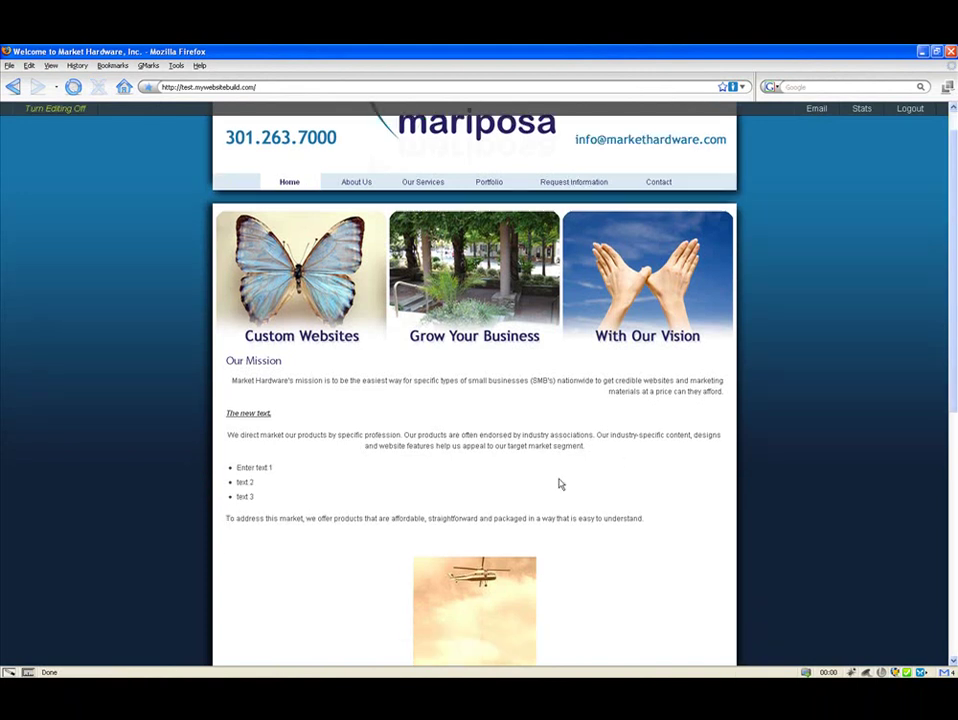
scroll(562, 482, "down", 1)
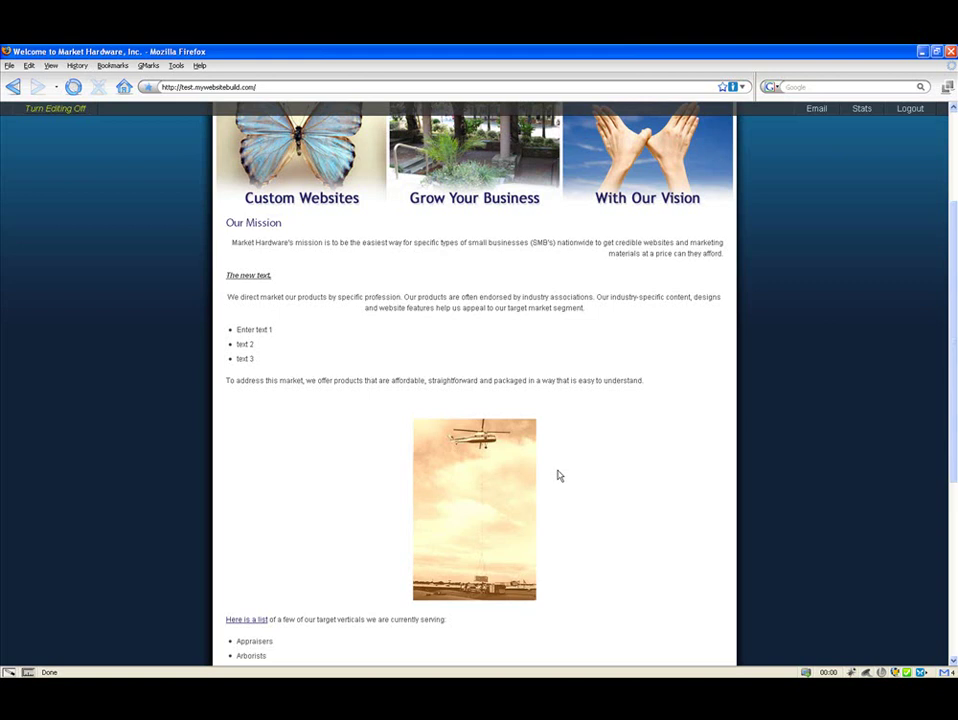
scroll(561, 476, "down", 3)
scroll(559, 476, "down", 1)
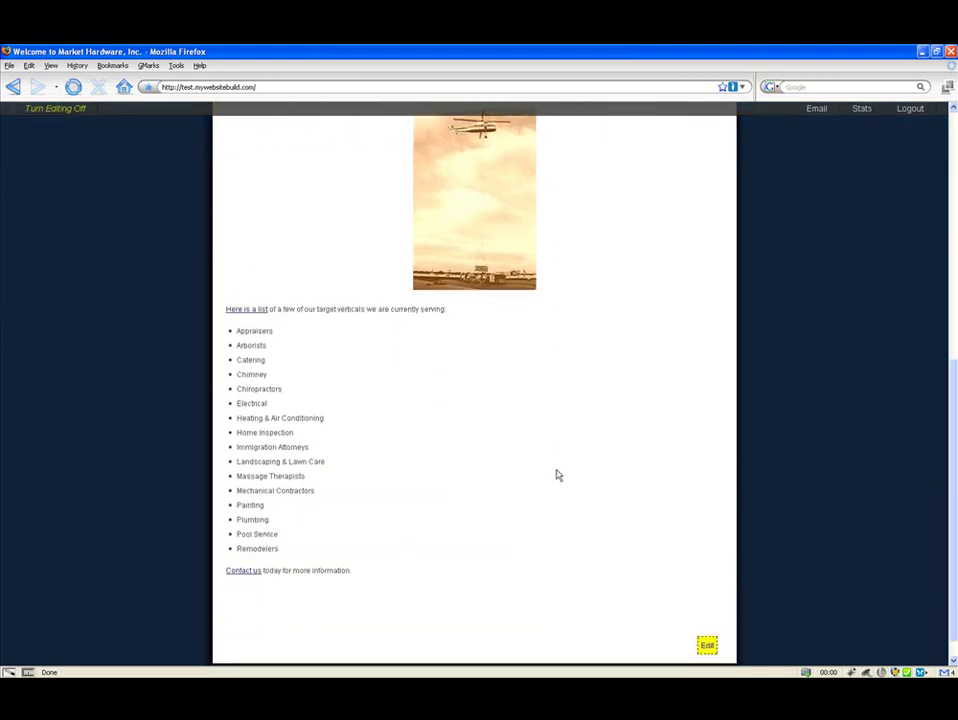
scroll(559, 476, "up", 5)
scroll(558, 475, "up", 2)
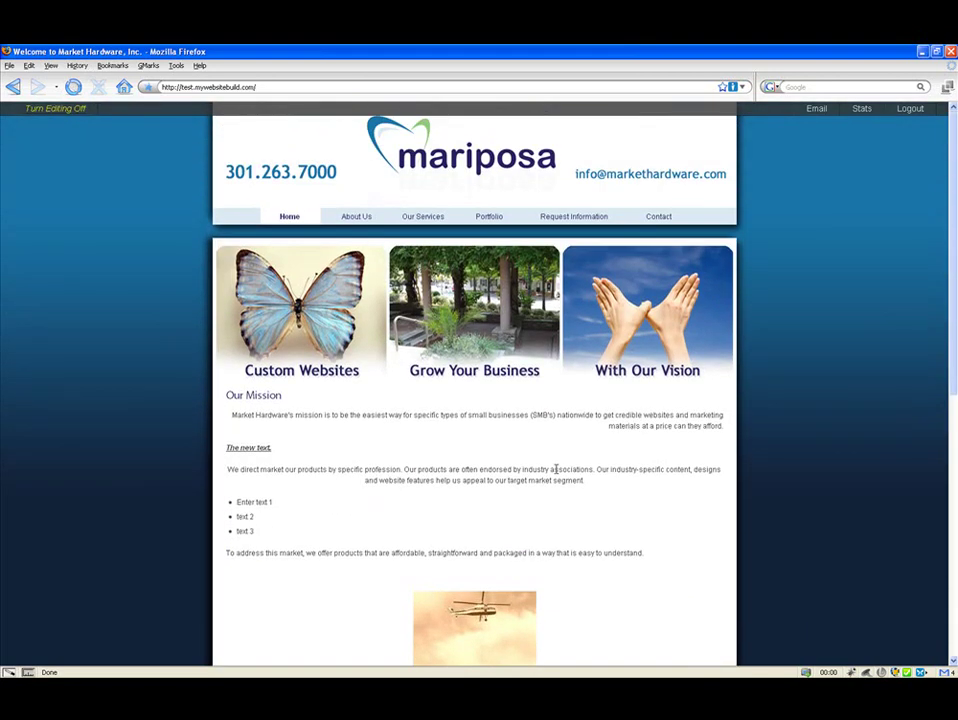